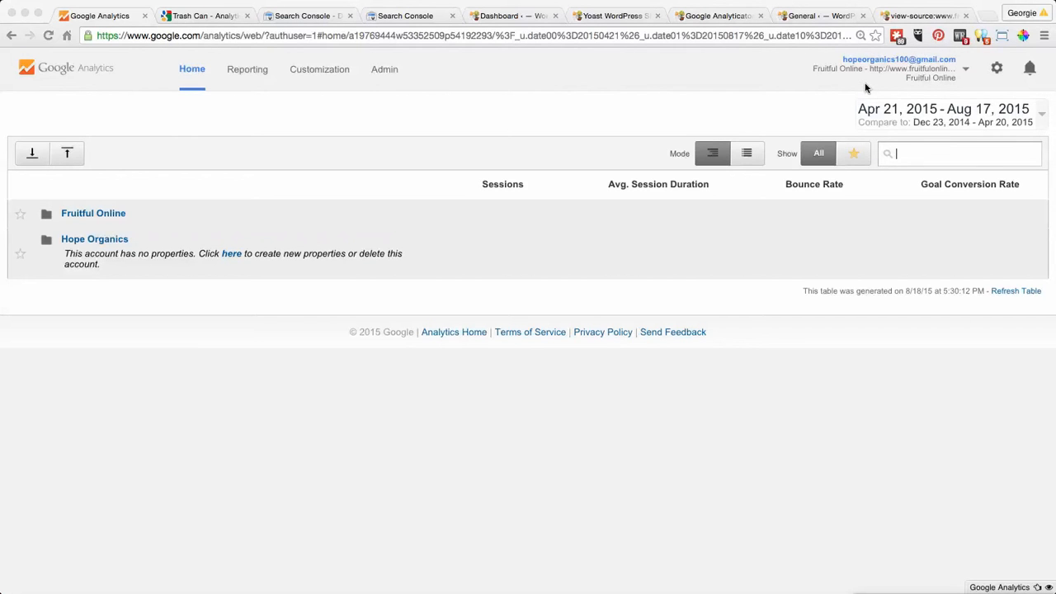
- Open the Audience Overview report for the Fruitful Online property and look through the available report sections
{"action": "left_click", "coordinate": [87, 217]}
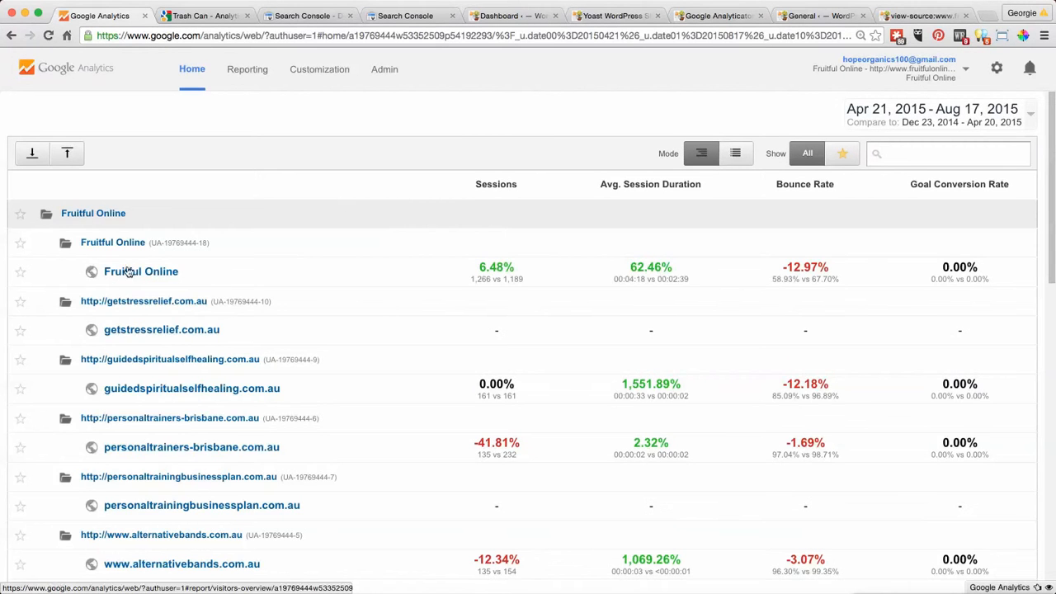
{"action": "left_click", "coordinate": [129, 275]}
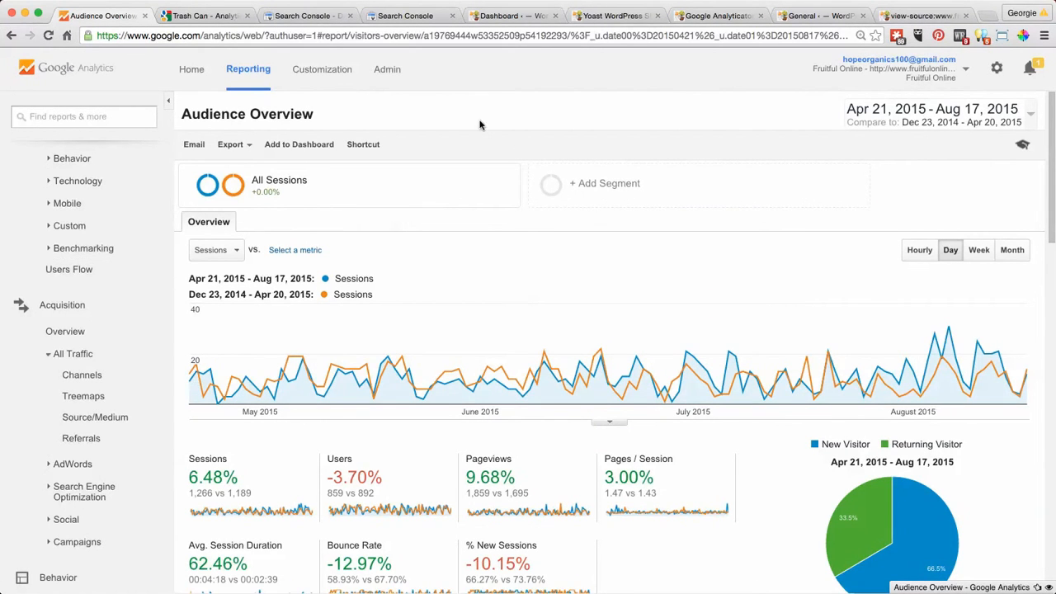
{"action": "scroll", "coordinate": [169, 194], "scroll_direction": "down", "scroll_amount": 1}
{"action": "scroll", "coordinate": [169, 195], "scroll_direction": "down", "scroll_amount": 2}
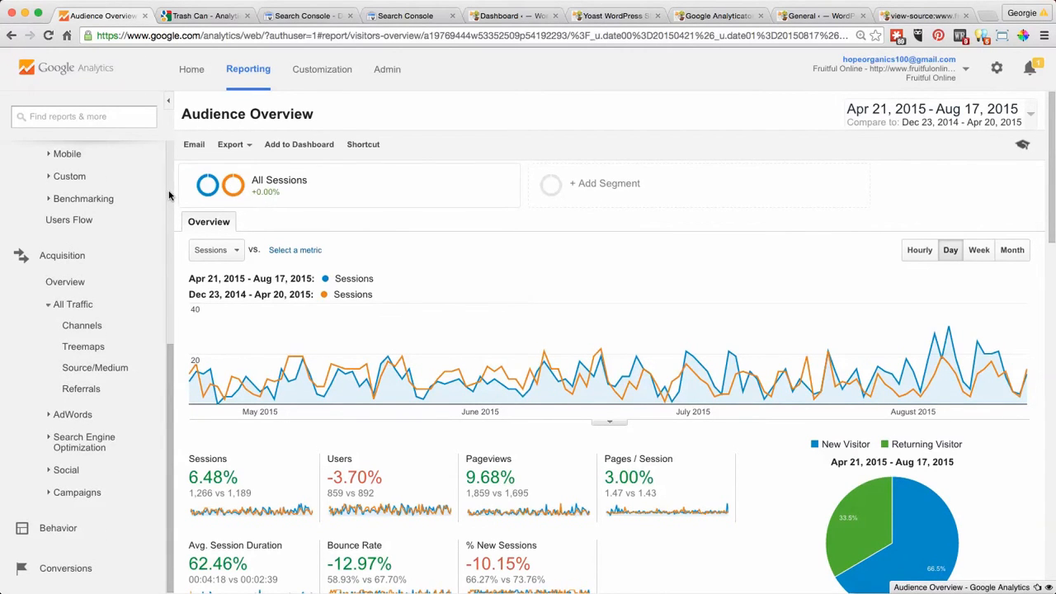
{"action": "scroll", "coordinate": [169, 195], "scroll_direction": "up", "scroll_amount": 10}
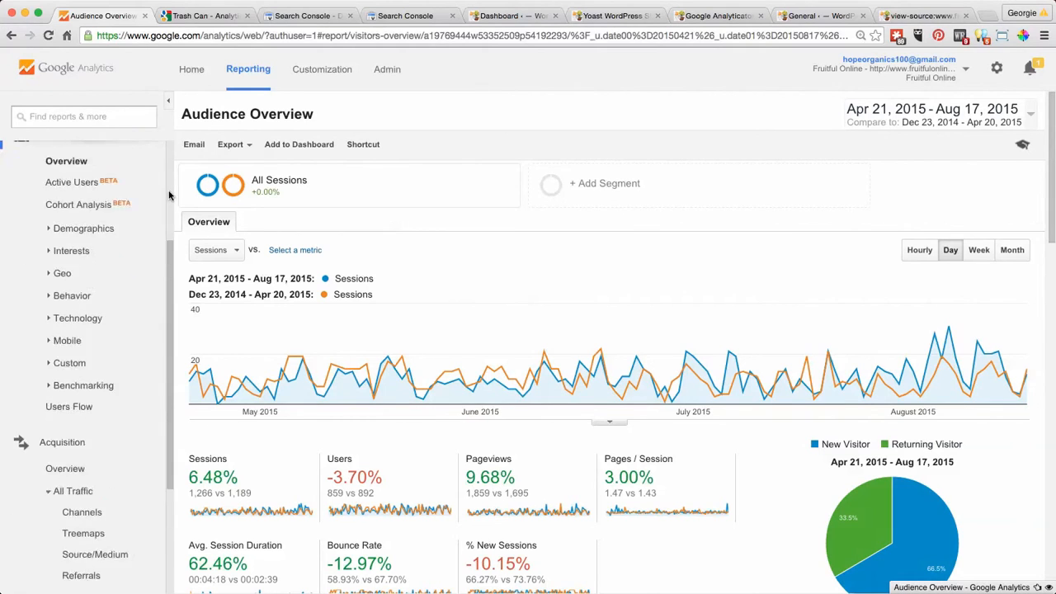
{"action": "left_click", "coordinate": [78, 344]}
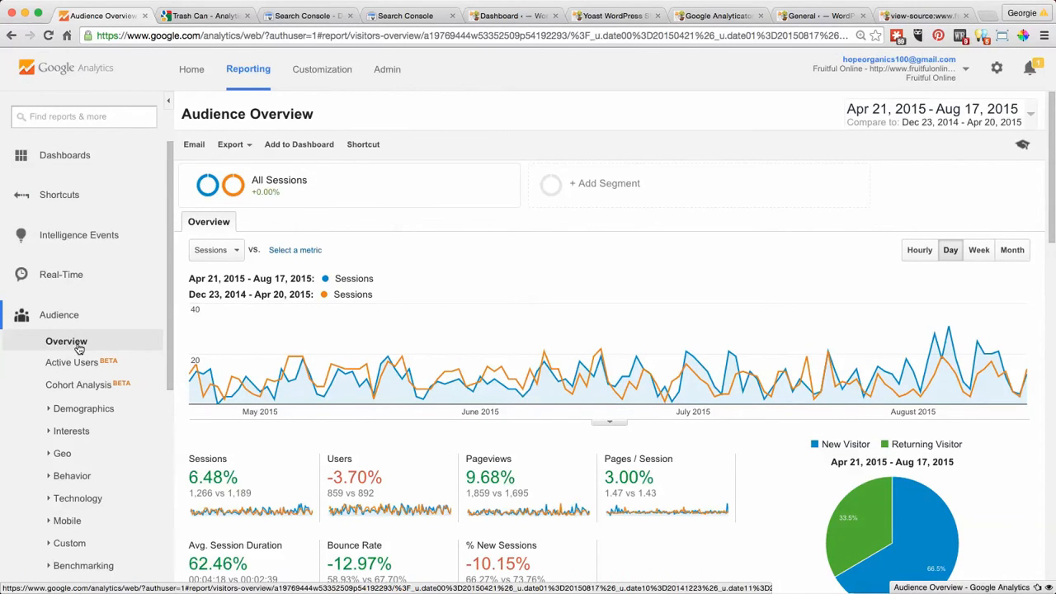
- Set the report's date range to Jul 18, 2015 - Aug 17, 2015 and turn off the period comparison
{"action": "left_click", "coordinate": [1029, 120]}
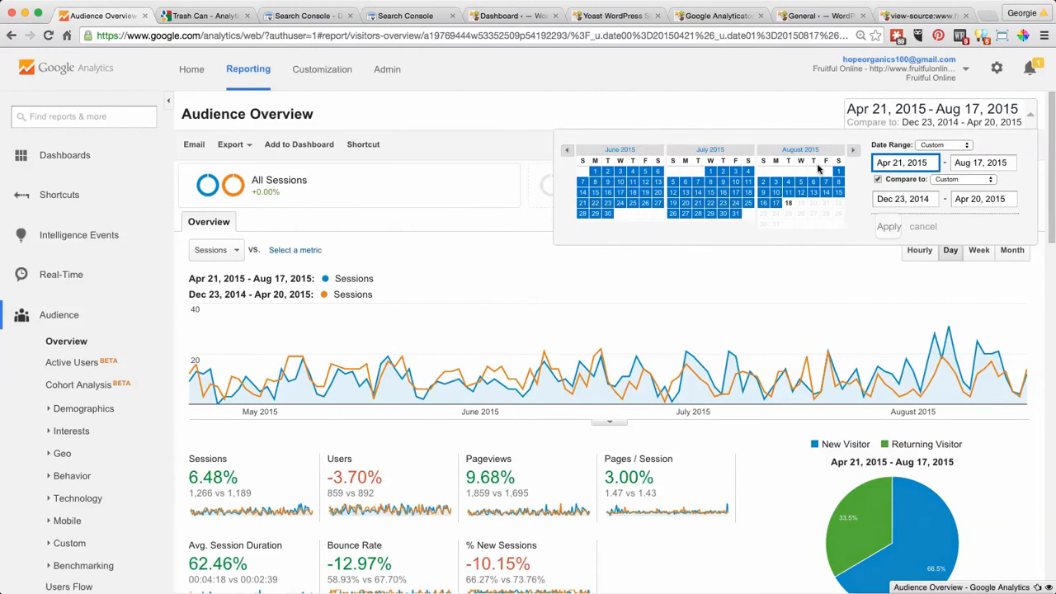
{"action": "left_click", "coordinate": [748, 195]}
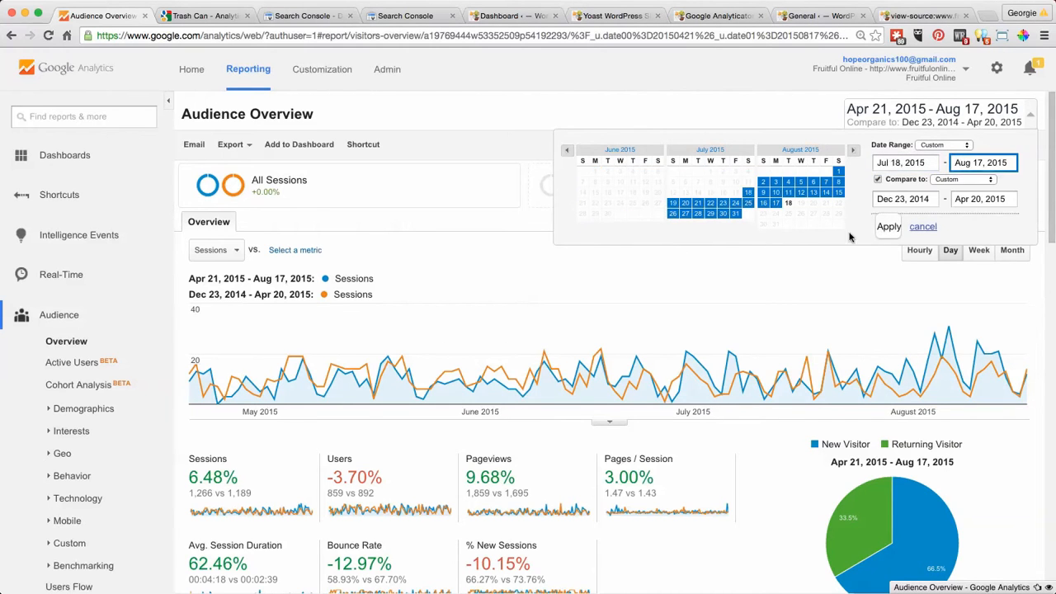
{"action": "left_click", "coordinate": [888, 227]}
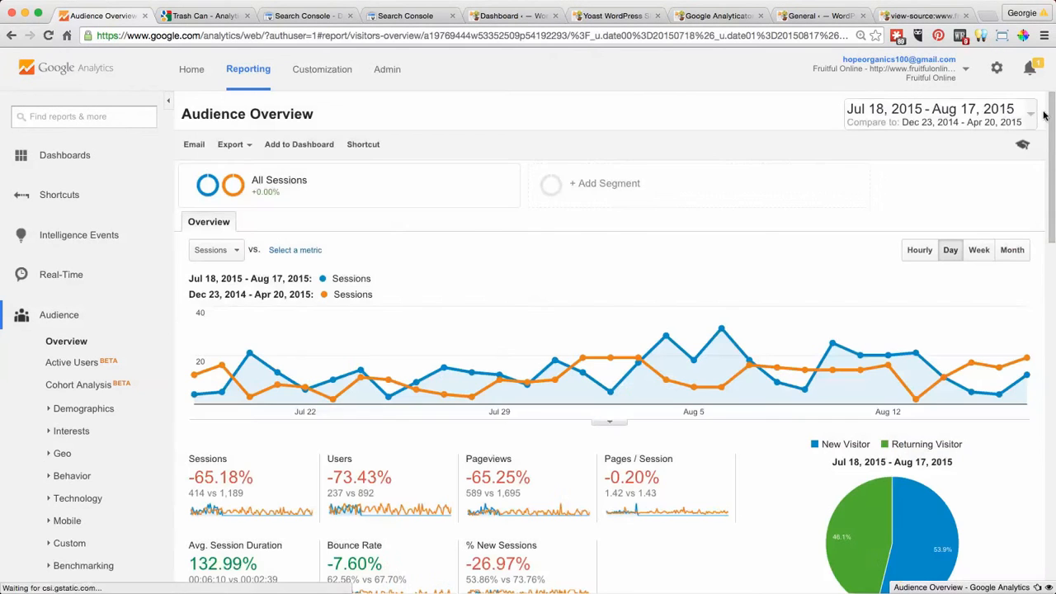
{"action": "left_click", "coordinate": [1031, 114]}
{"action": "left_click", "coordinate": [878, 180]}
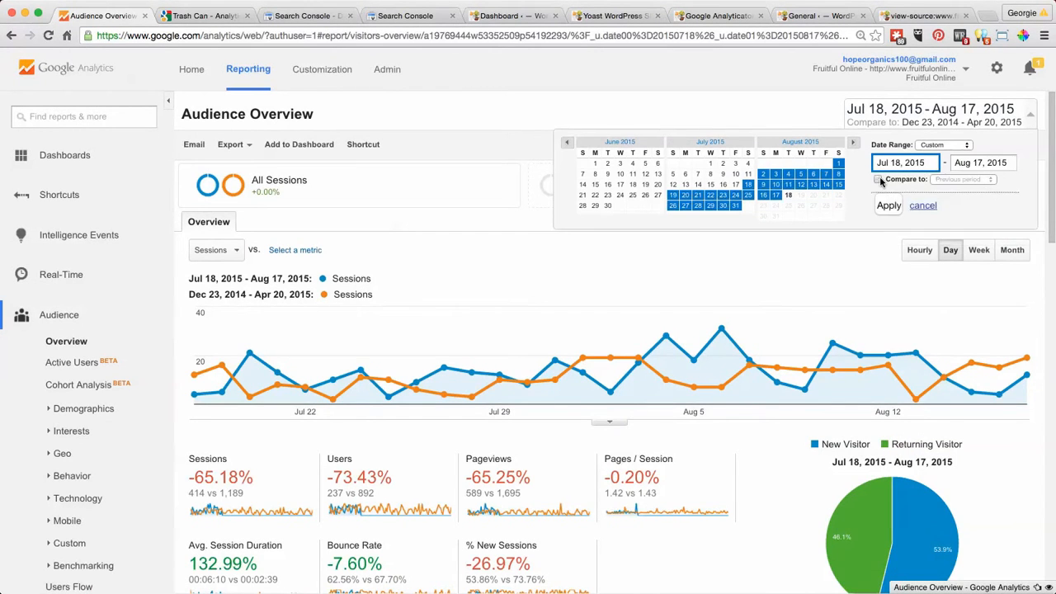
{"action": "left_click", "coordinate": [888, 206]}
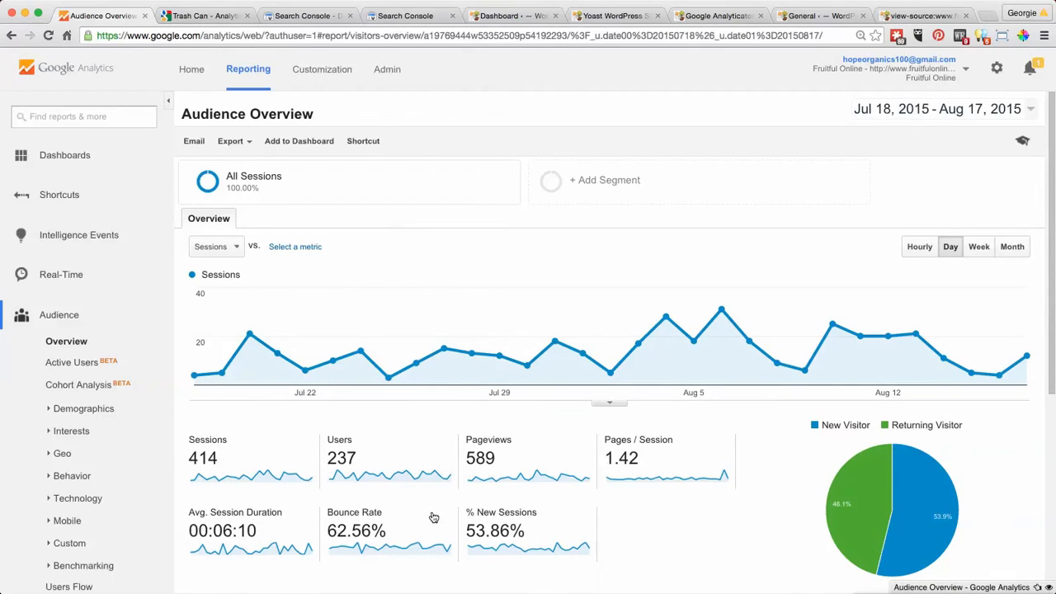
- Review the audience metrics and open the Channels report for all acquisition traffic, showing its default channel grouping table
{"action": "mouse_move", "coordinate": [433, 518]}
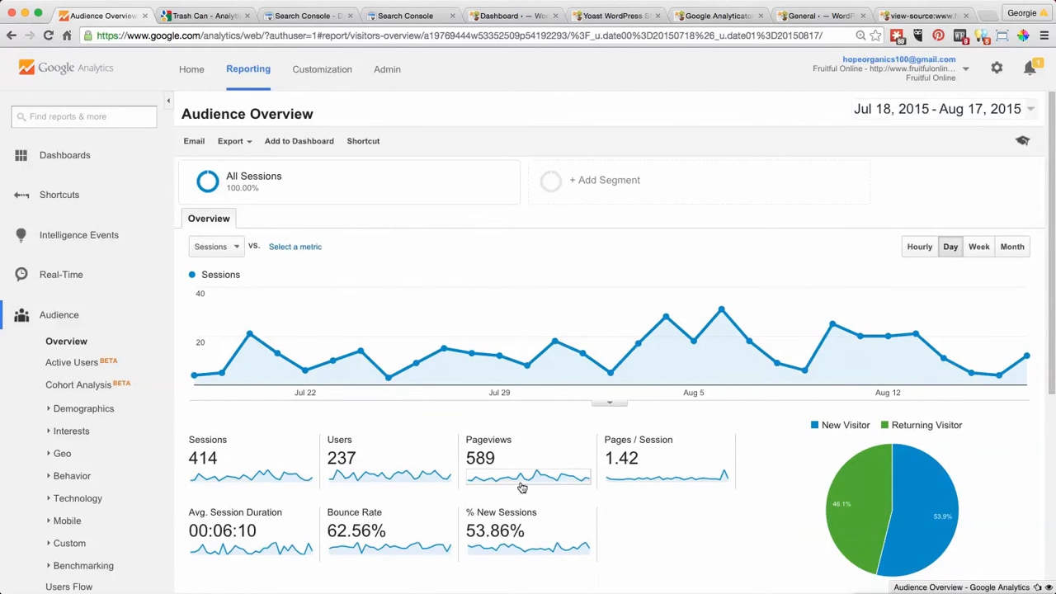
{"action": "mouse_move", "coordinate": [279, 516]}
{"action": "scroll", "coordinate": [486, 271], "scroll_direction": "down", "scroll_amount": 3}
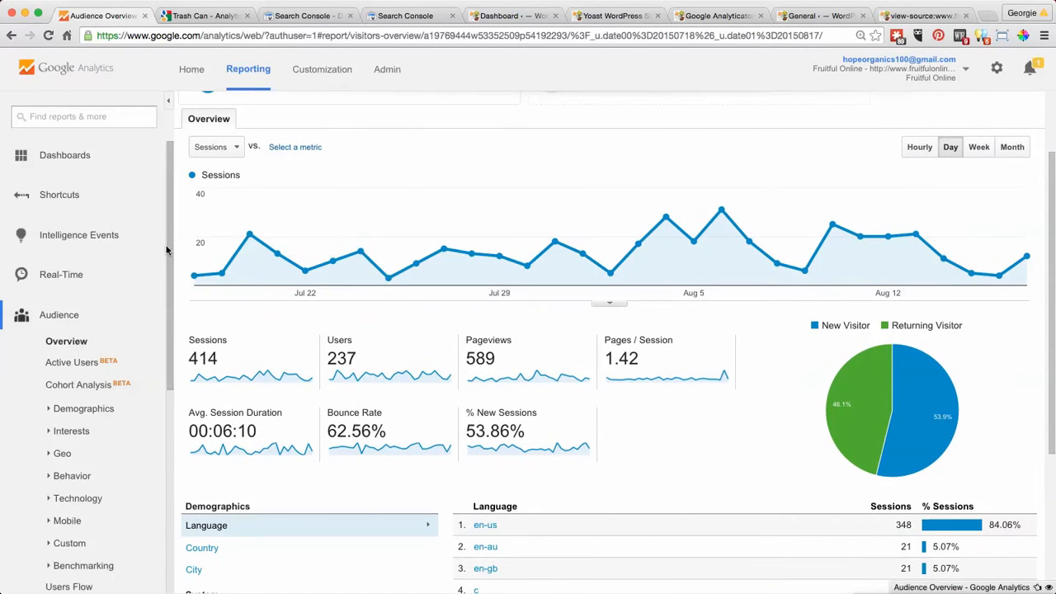
{"action": "scroll", "coordinate": [171, 238], "scroll_direction": "down", "scroll_amount": 5}
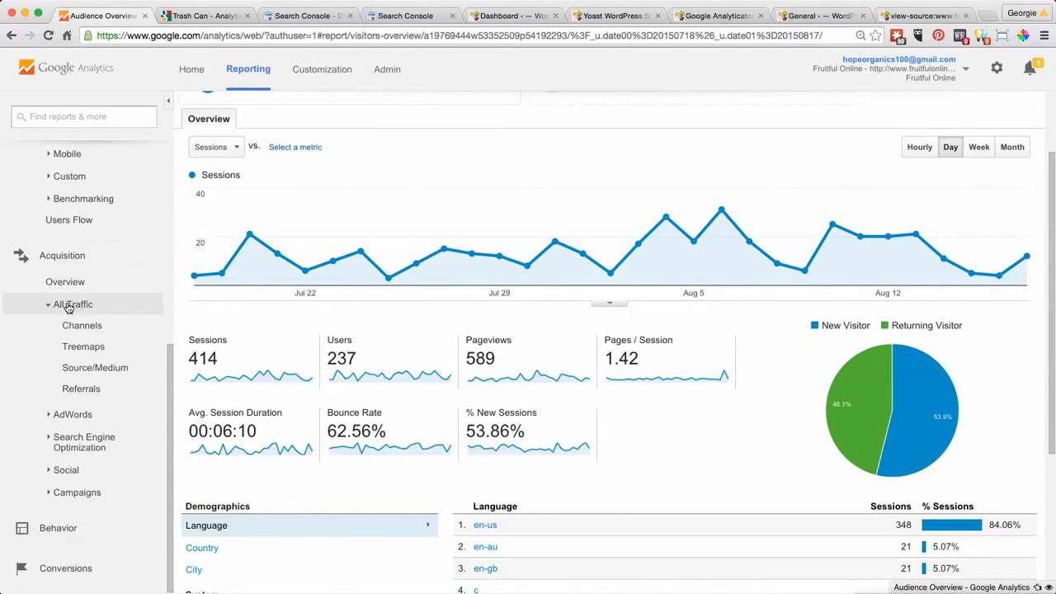
{"action": "left_click", "coordinate": [80, 329]}
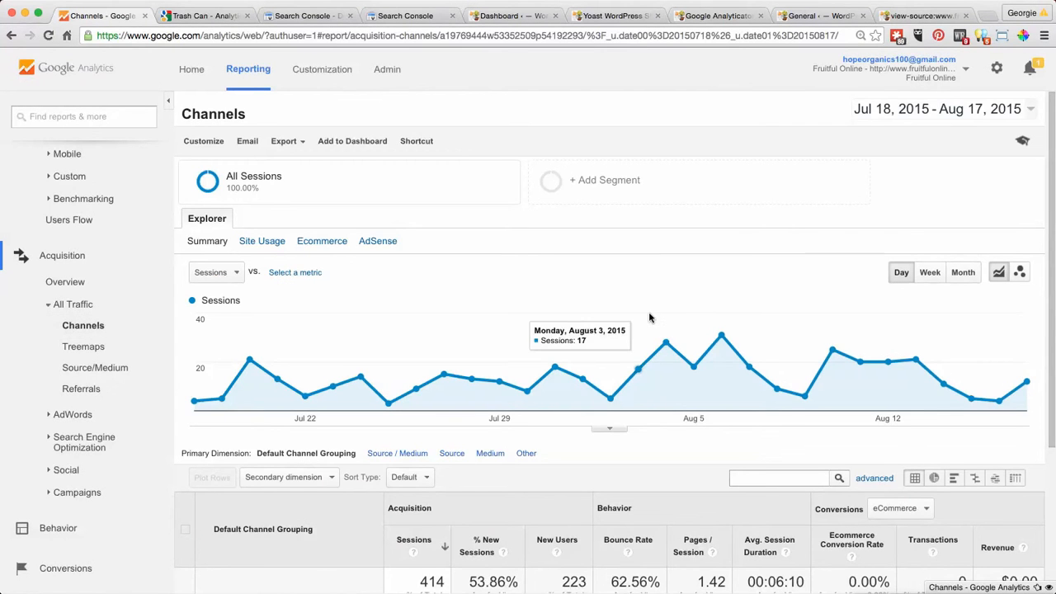
{"action": "scroll", "coordinate": [649, 317], "scroll_direction": "down", "scroll_amount": 2}
{"action": "scroll", "coordinate": [649, 317], "scroll_direction": "up", "scroll_amount": 2}
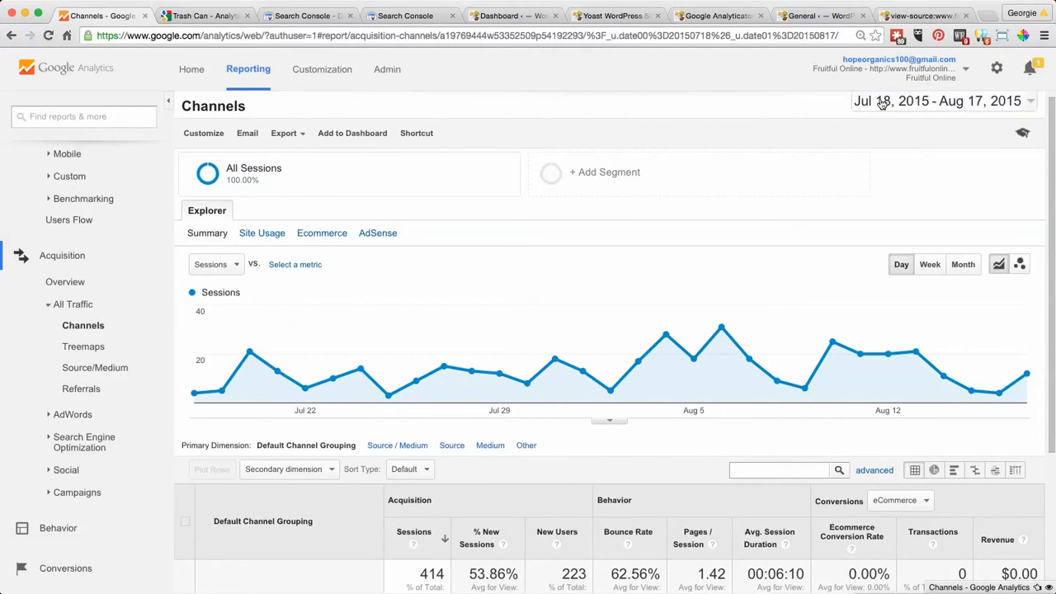
{"action": "scroll", "coordinate": [701, 245], "scroll_direction": "down", "scroll_amount": 5}
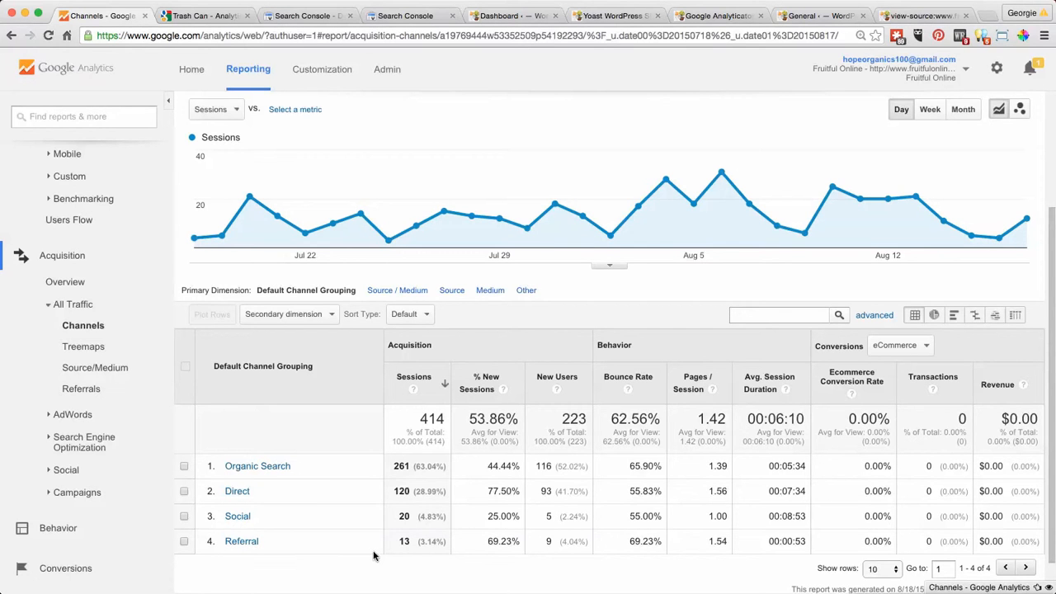
- Drill into the Referral channel to examine its referring sources, and return to the list of all channels
{"action": "left_click", "coordinate": [243, 545]}
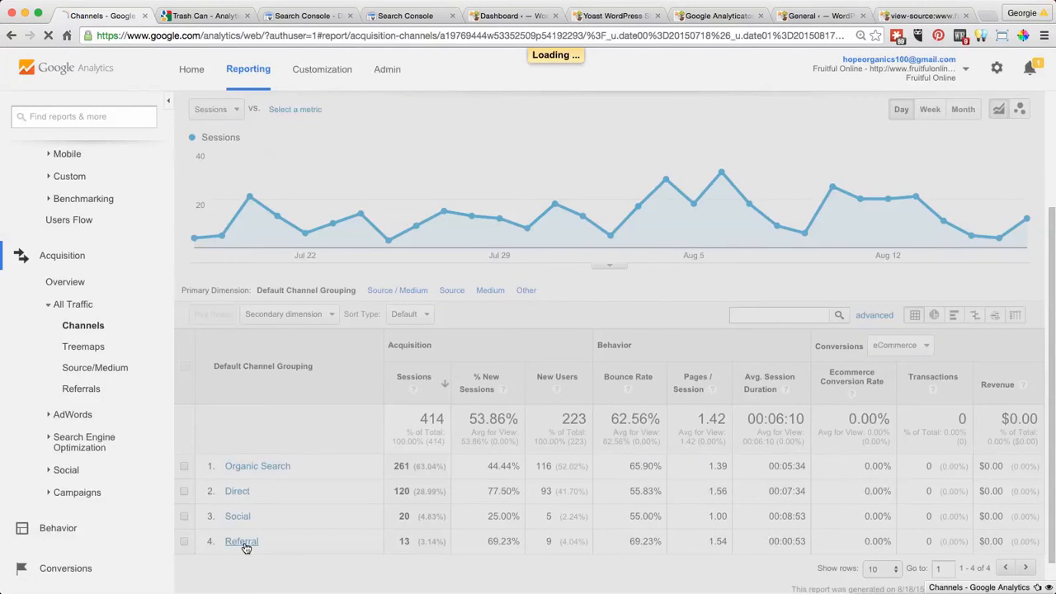
{"action": "scroll", "coordinate": [405, 455], "scroll_direction": "down", "scroll_amount": 3}
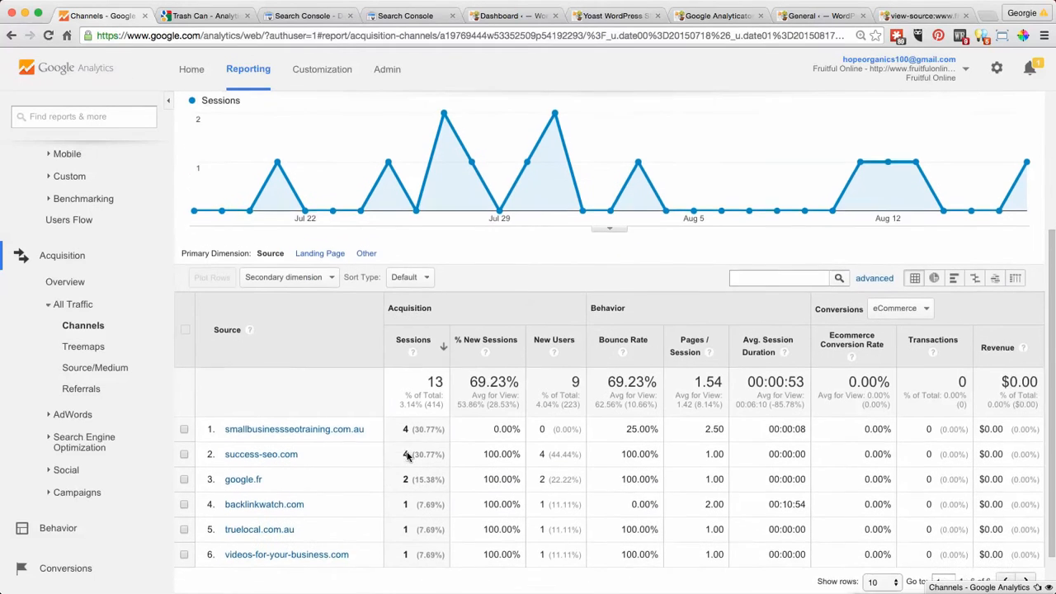
{"action": "scroll", "coordinate": [405, 455], "scroll_direction": "down", "scroll_amount": 2}
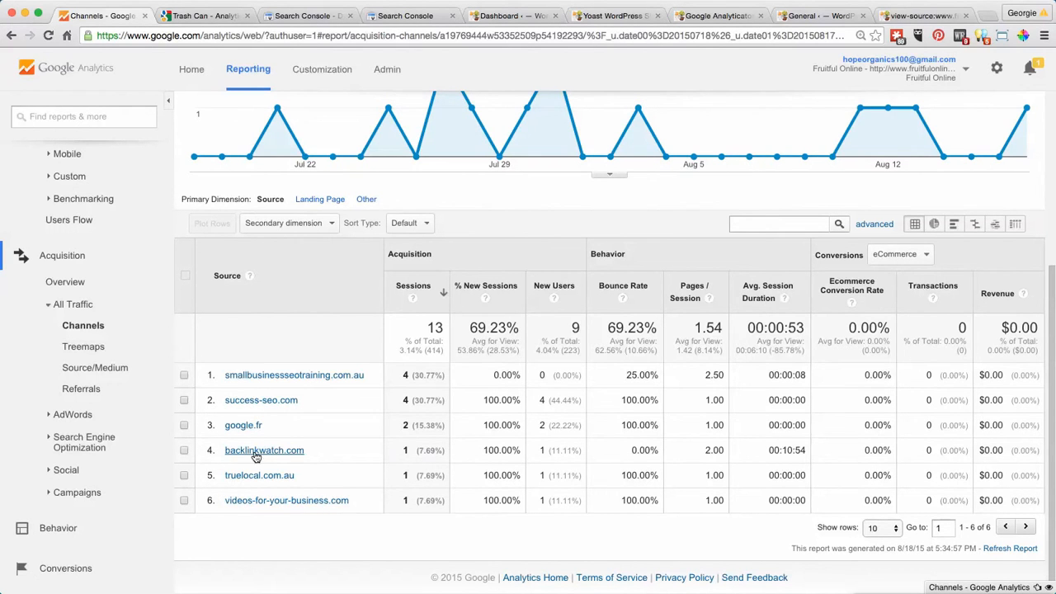
{"action": "scroll", "coordinate": [359, 472], "scroll_direction": "up", "scroll_amount": 5}
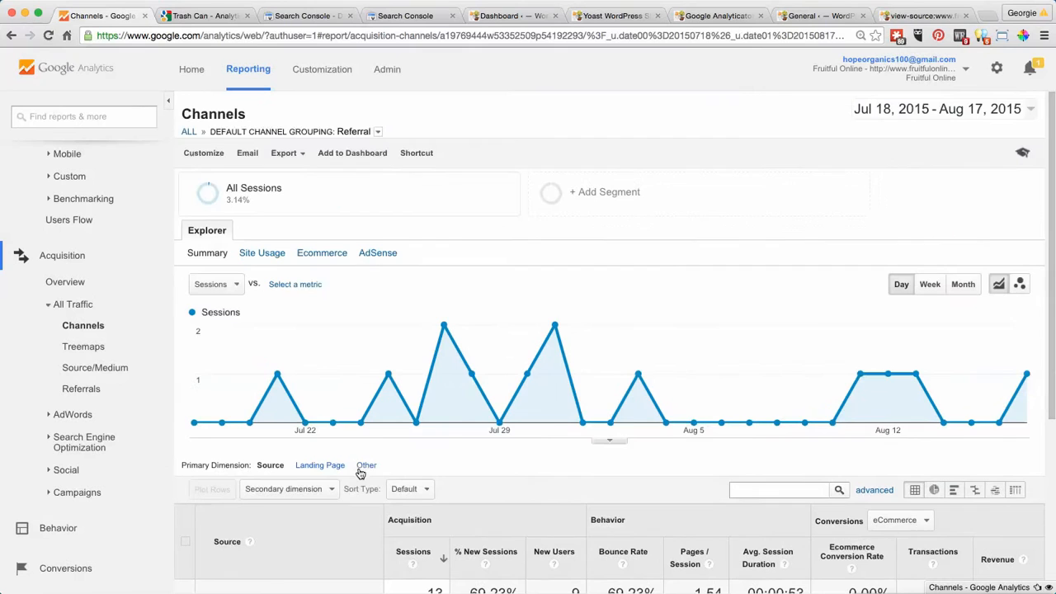
{"action": "left_click", "coordinate": [11, 36]}
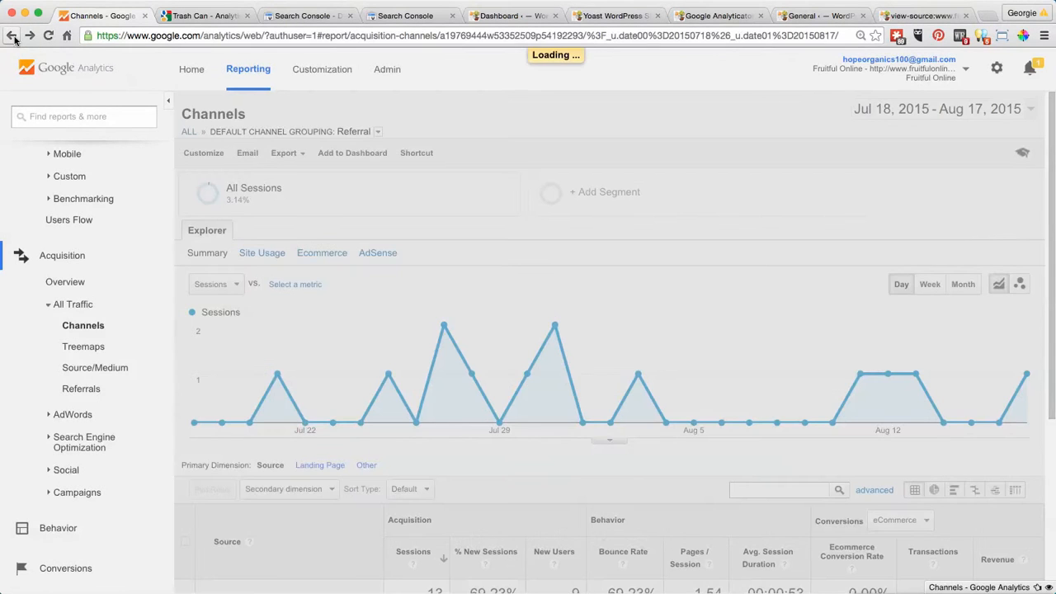
- Drill into the Organic Search channel and examine its keyword table
{"action": "scroll", "coordinate": [457, 168], "scroll_direction": "down", "scroll_amount": 5}
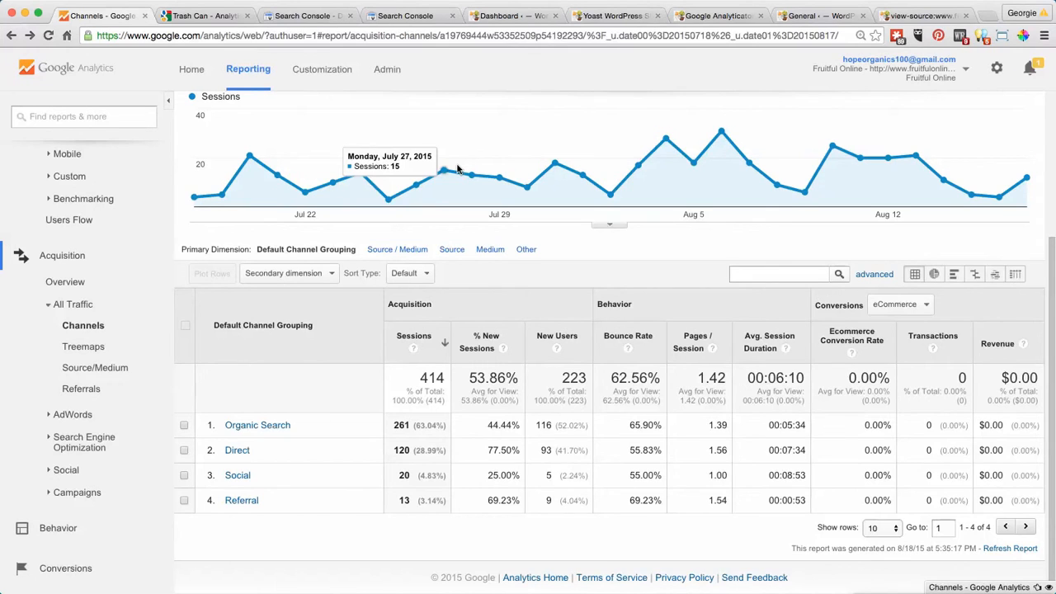
{"action": "scroll", "coordinate": [457, 168], "scroll_direction": "up", "scroll_amount": 1}
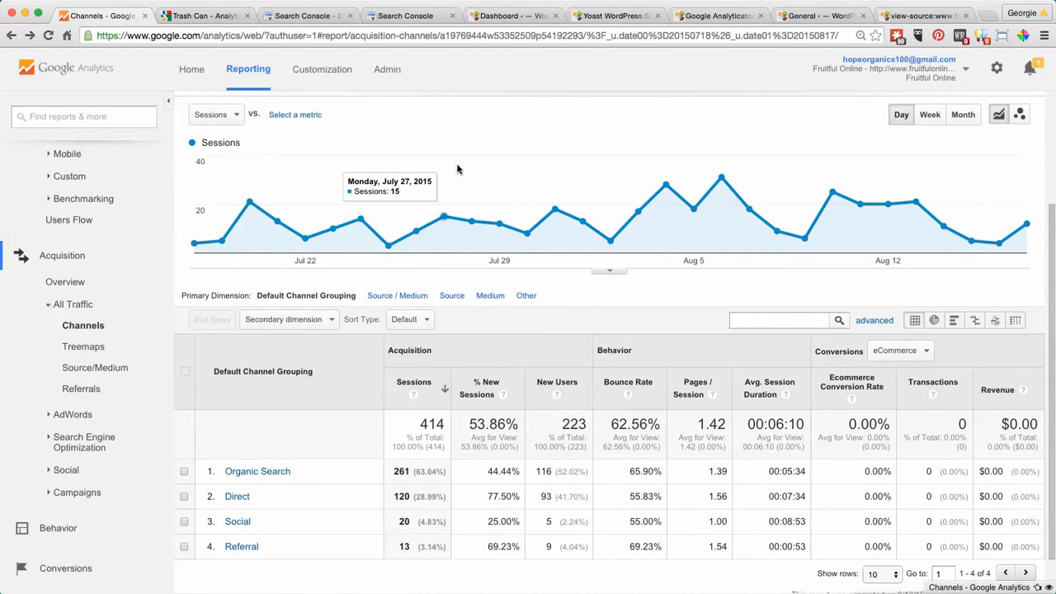
{"action": "left_click", "coordinate": [258, 475]}
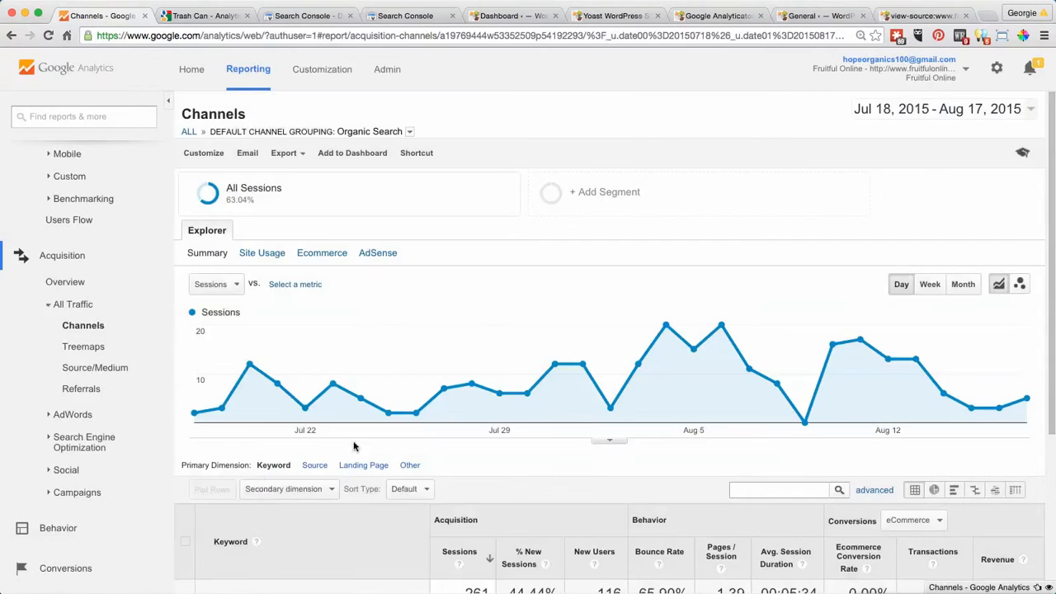
{"action": "scroll", "coordinate": [582, 363], "scroll_direction": "down", "scroll_amount": 5}
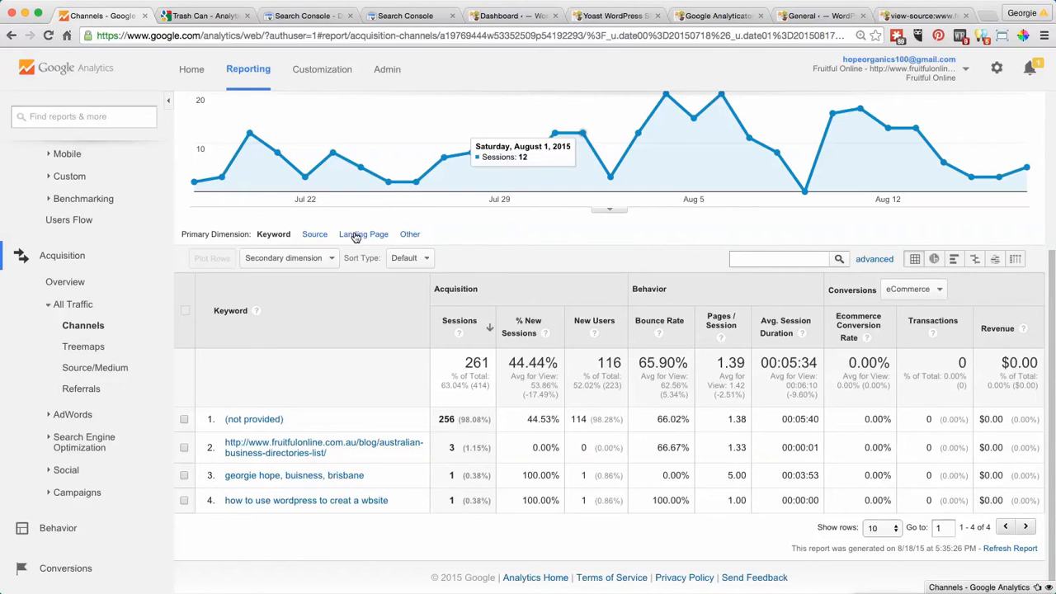
- Change the primary dimension to the Acquisition option Landing Page and compare sessions and bounce rates across the organic landing pages
{"action": "left_click", "coordinate": [412, 236]}
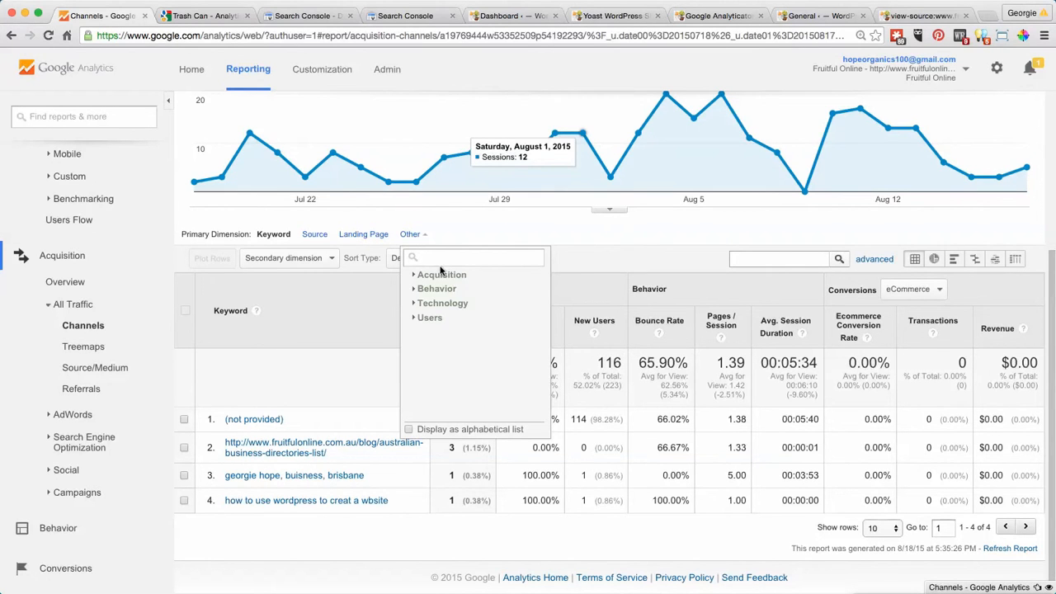
{"action": "left_click", "coordinate": [442, 275]}
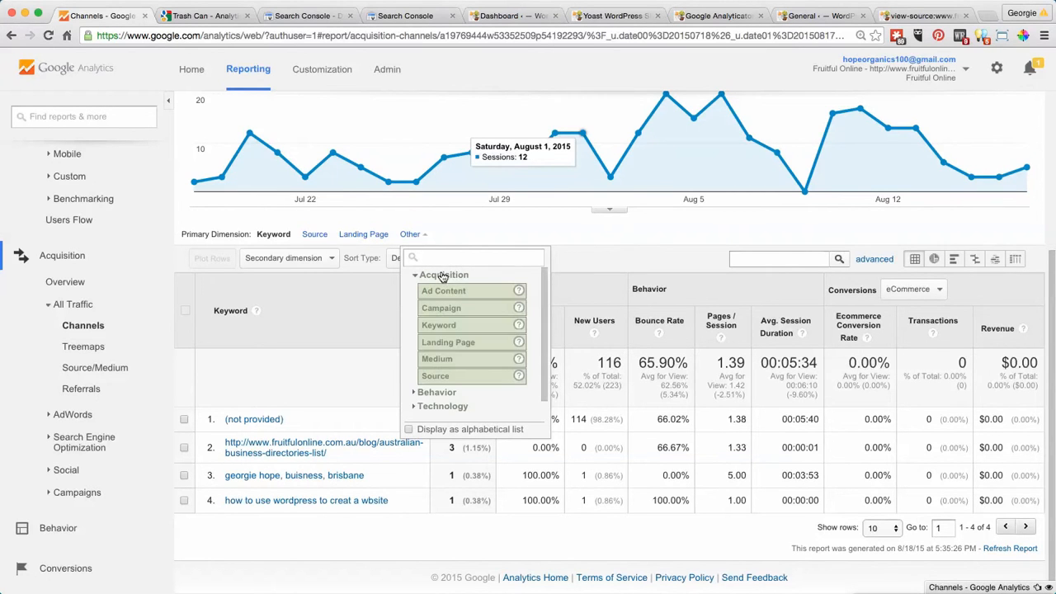
{"action": "left_click", "coordinate": [450, 348]}
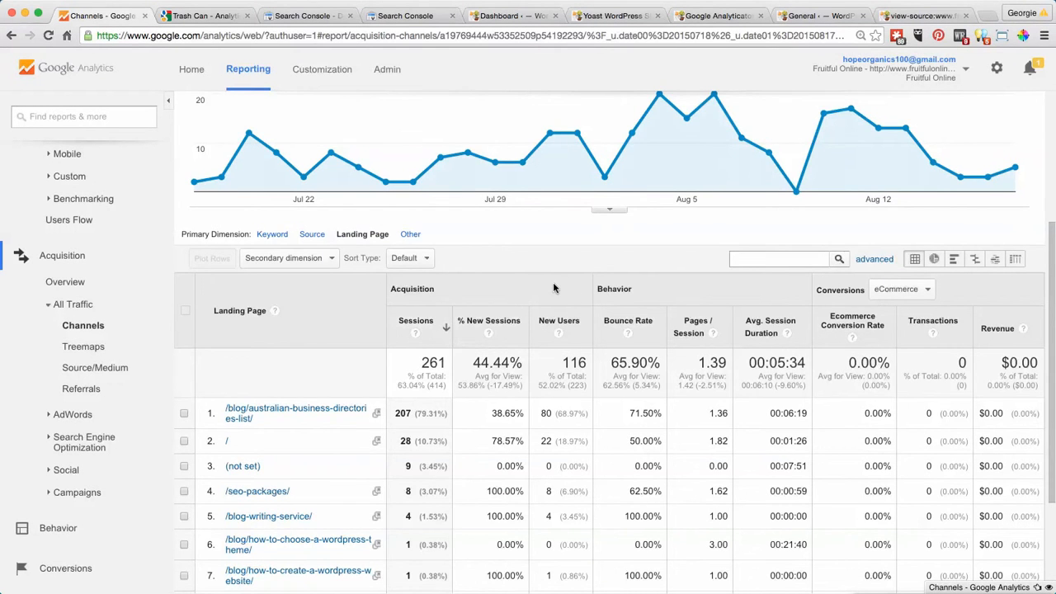
{"action": "scroll", "coordinate": [553, 285], "scroll_direction": "down", "scroll_amount": 2}
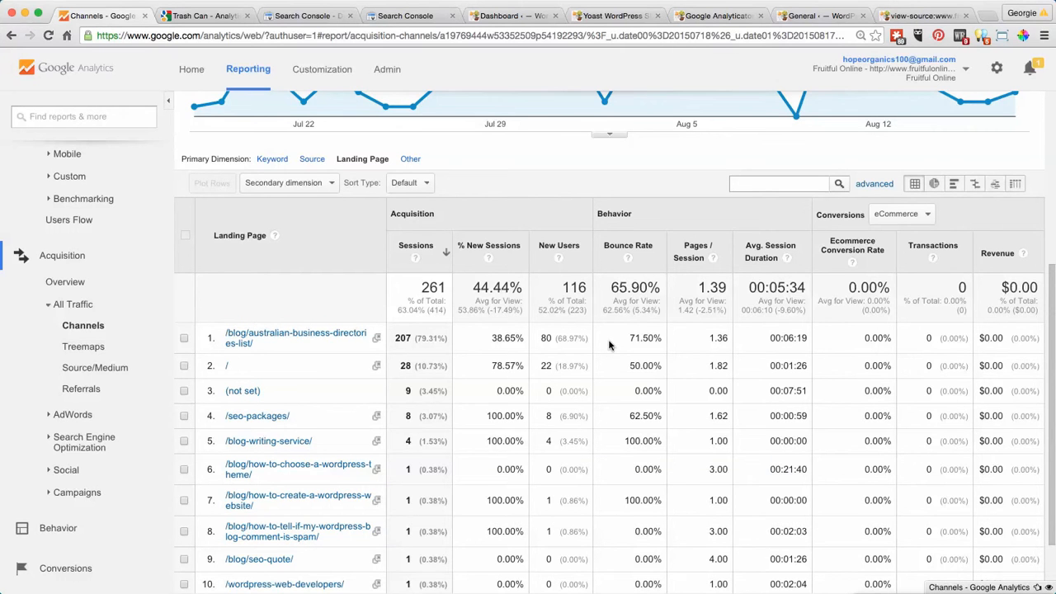
{"action": "scroll", "coordinate": [609, 344], "scroll_direction": "down", "scroll_amount": 2}
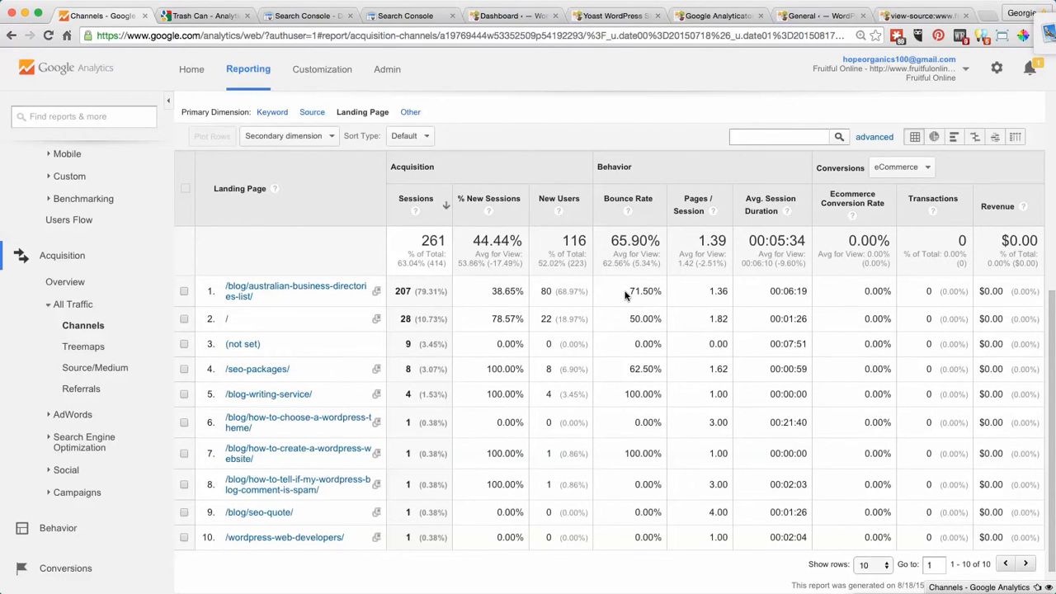
{"action": "scroll", "coordinate": [625, 295], "scroll_direction": "down", "scroll_amount": 1}
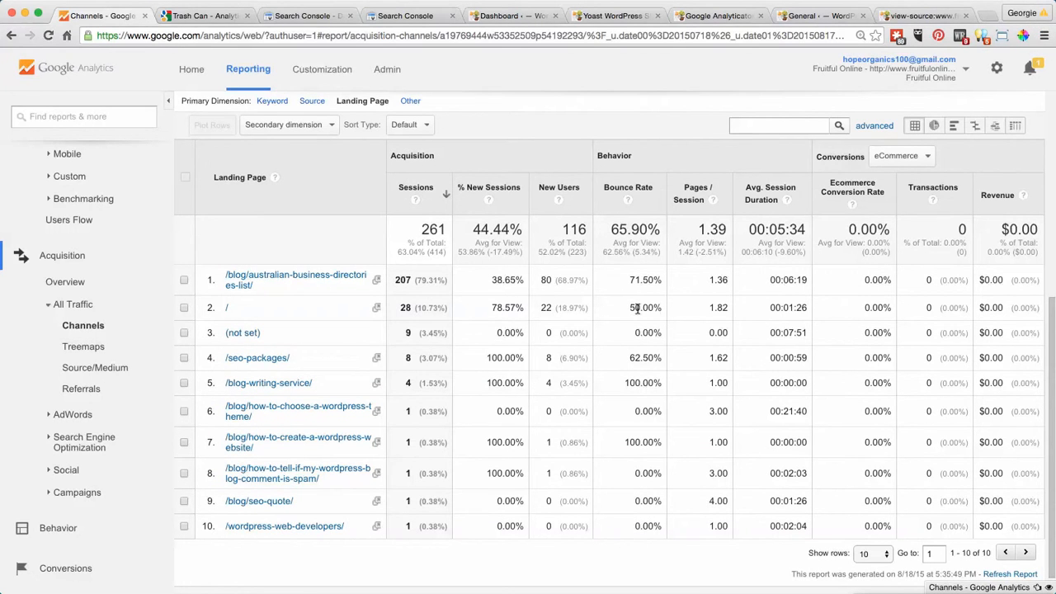
{"action": "scroll", "coordinate": [682, 312], "scroll_direction": "up", "scroll_amount": 5}
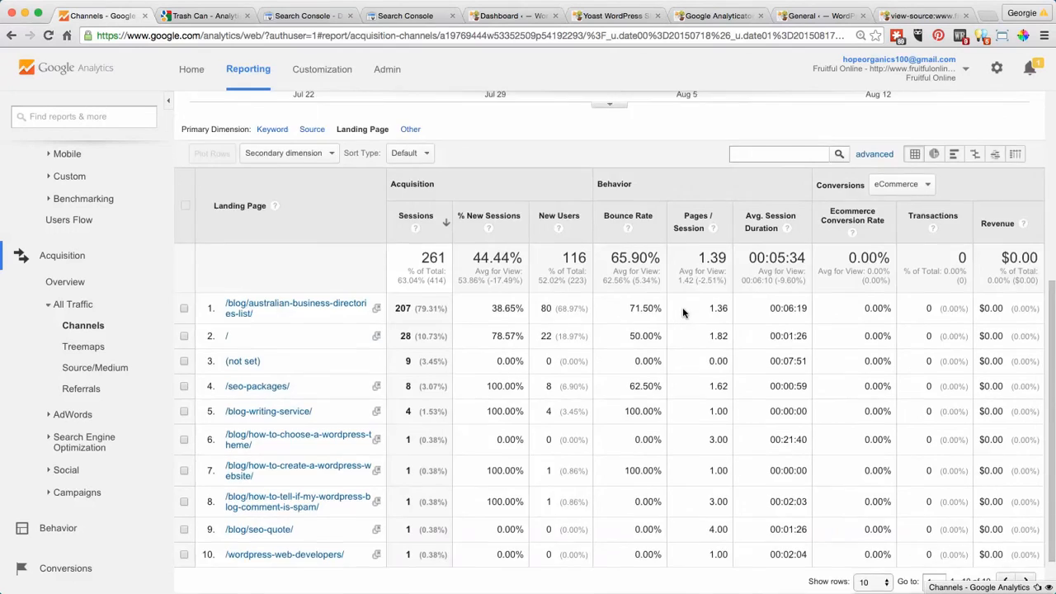
{"action": "scroll", "coordinate": [682, 312], "scroll_direction": "down", "scroll_amount": 4}
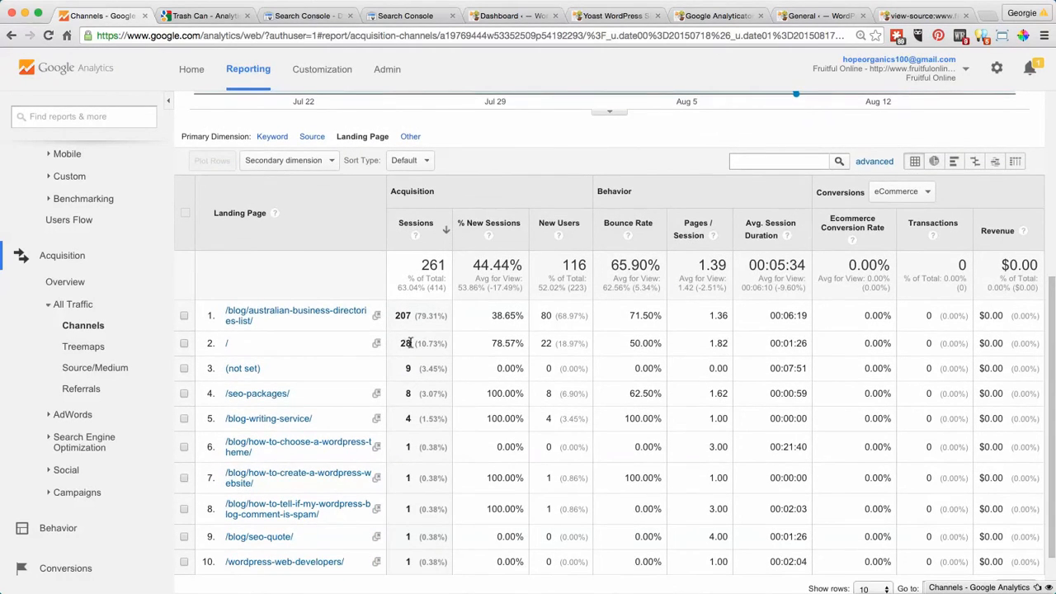
- Set the report's date range to Apr 21, 2015 - Aug 17, 2015 and compare it with the previous period
{"action": "scroll", "coordinate": [790, 443], "scroll_direction": "up", "scroll_amount": 5}
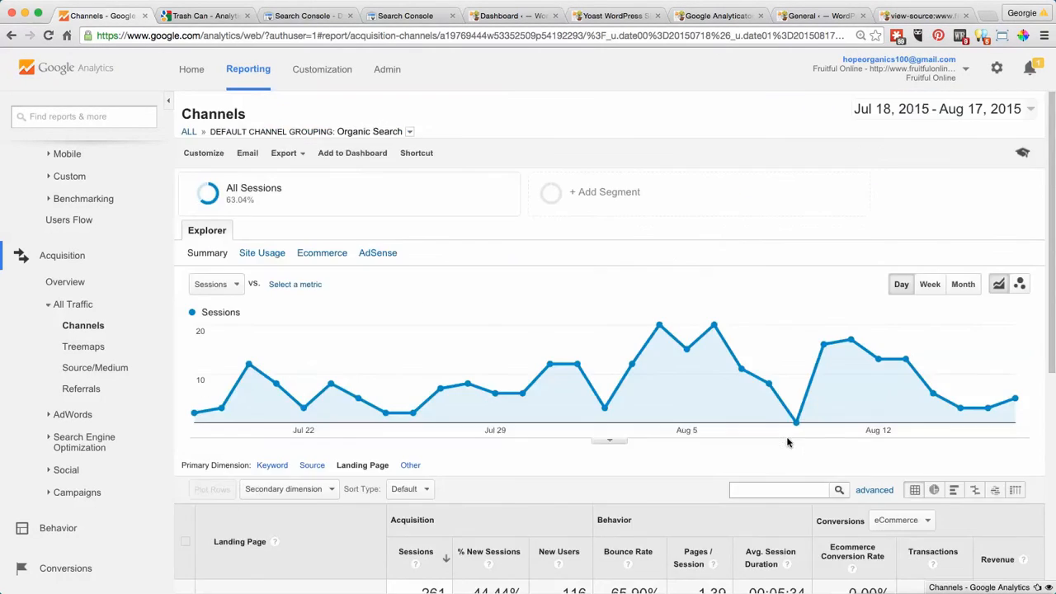
{"action": "left_click", "coordinate": [1032, 118]}
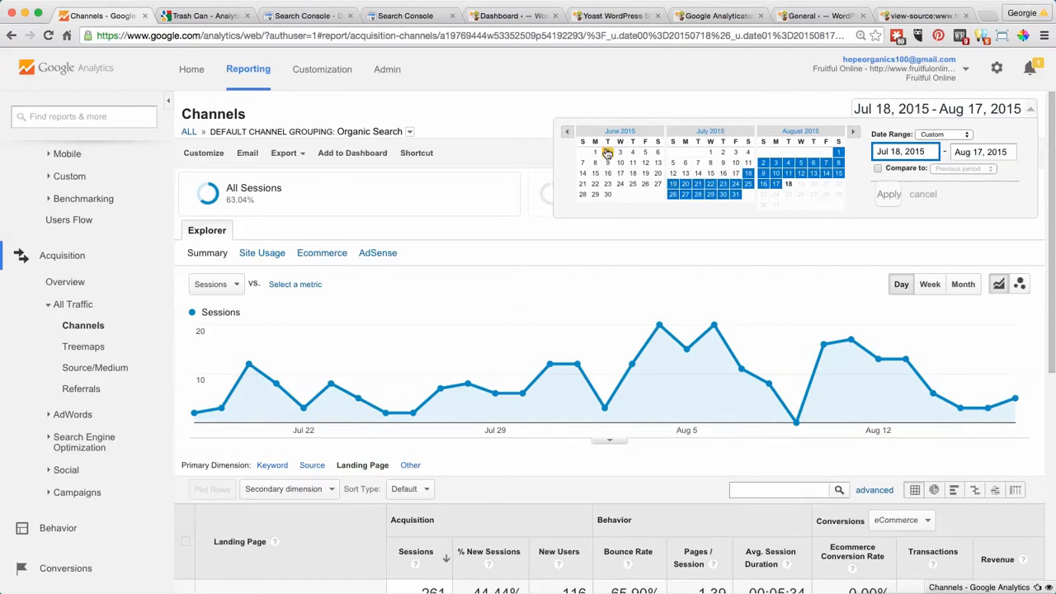
{"action": "left_click", "coordinate": [567, 132]}
{"action": "left_click", "coordinate": [567, 132]}
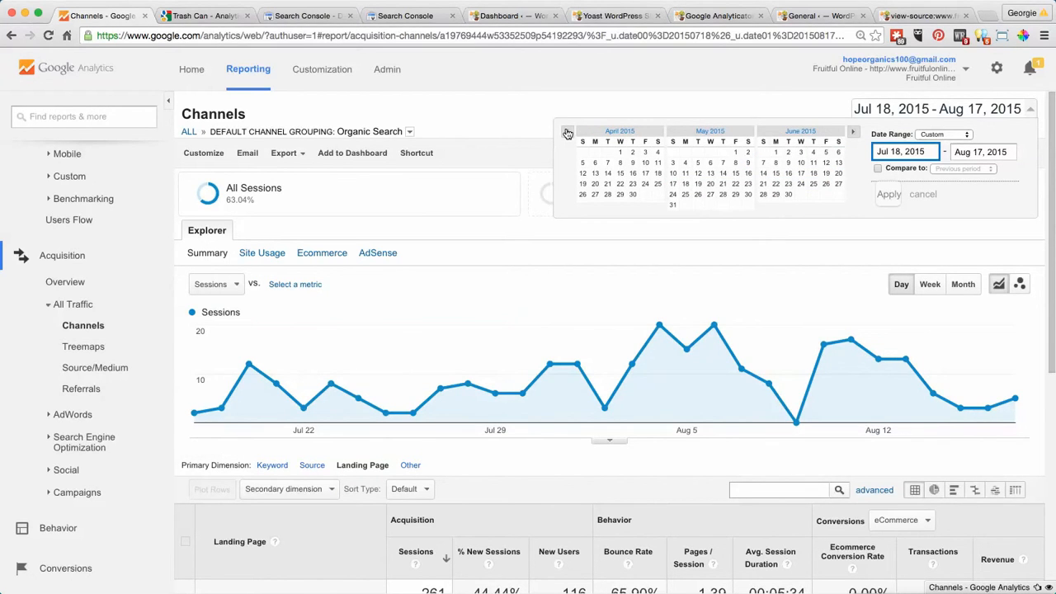
{"action": "left_click", "coordinate": [608, 183]}
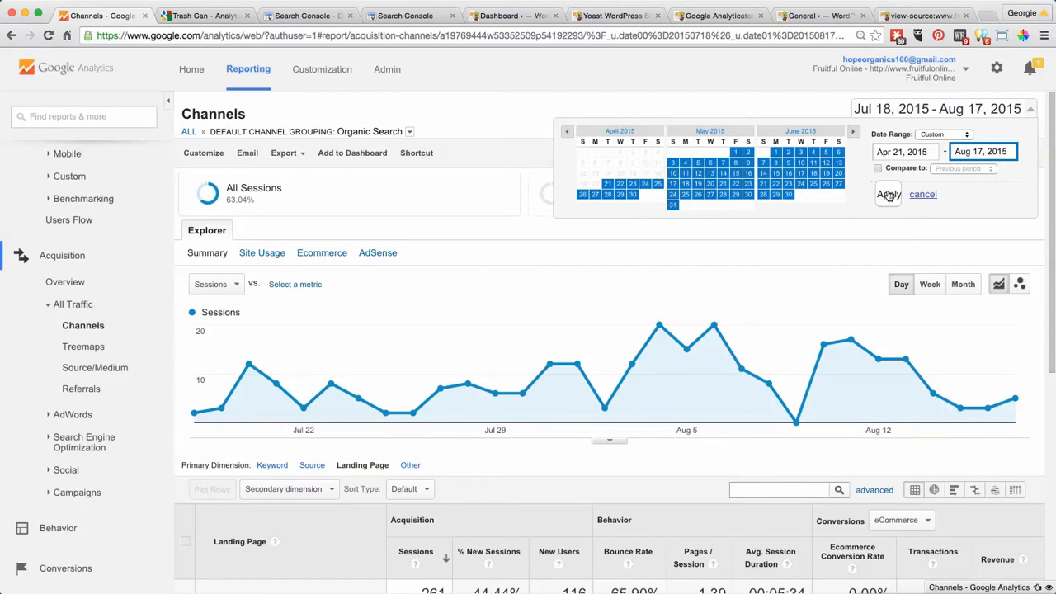
{"action": "left_click", "coordinate": [877, 168]}
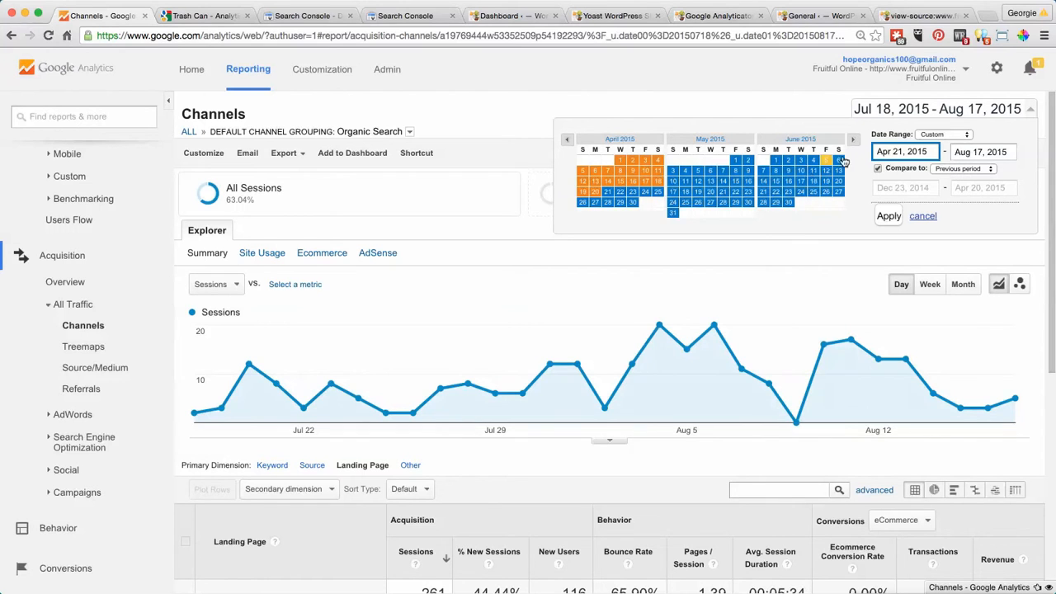
{"action": "left_click", "coordinate": [893, 219]}
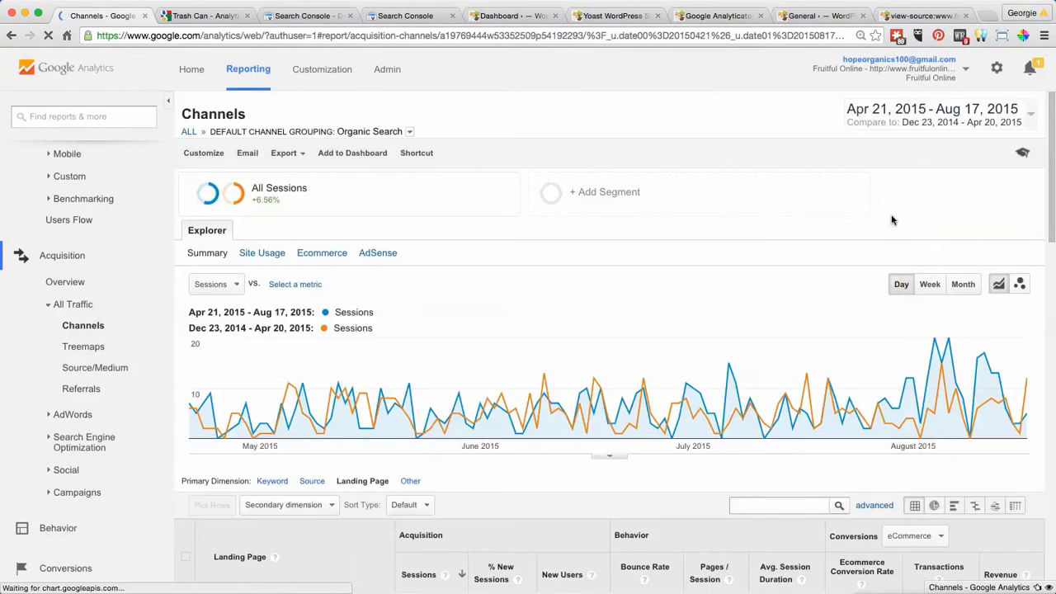
- Return to the list of all channels and compare the Organic Search metrics between the two periods
{"action": "scroll", "coordinate": [892, 220], "scroll_direction": "down", "scroll_amount": 5}
{"action": "scroll", "coordinate": [891, 220], "scroll_direction": "down", "scroll_amount": 1}
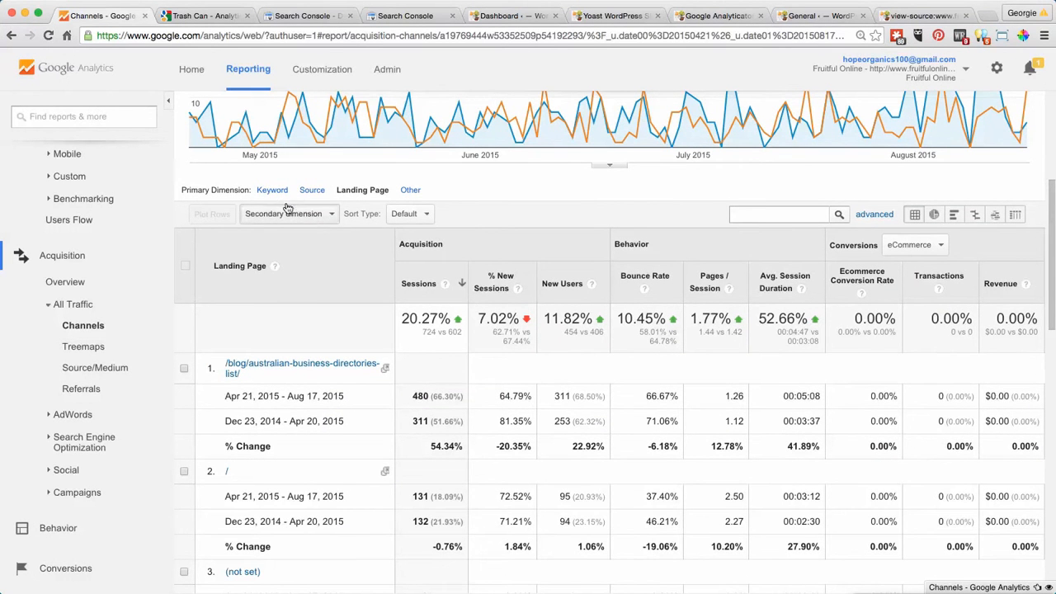
{"action": "left_click", "coordinate": [92, 328]}
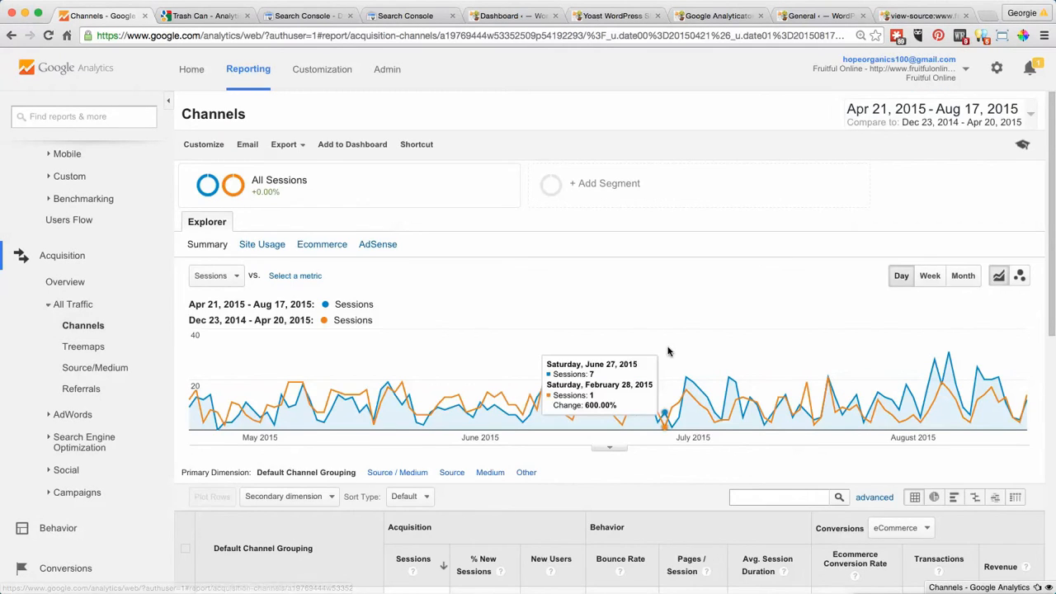
{"action": "scroll", "coordinate": [669, 352], "scroll_direction": "down", "scroll_amount": 5}
{"action": "scroll", "coordinate": [668, 352], "scroll_direction": "down", "scroll_amount": 2}
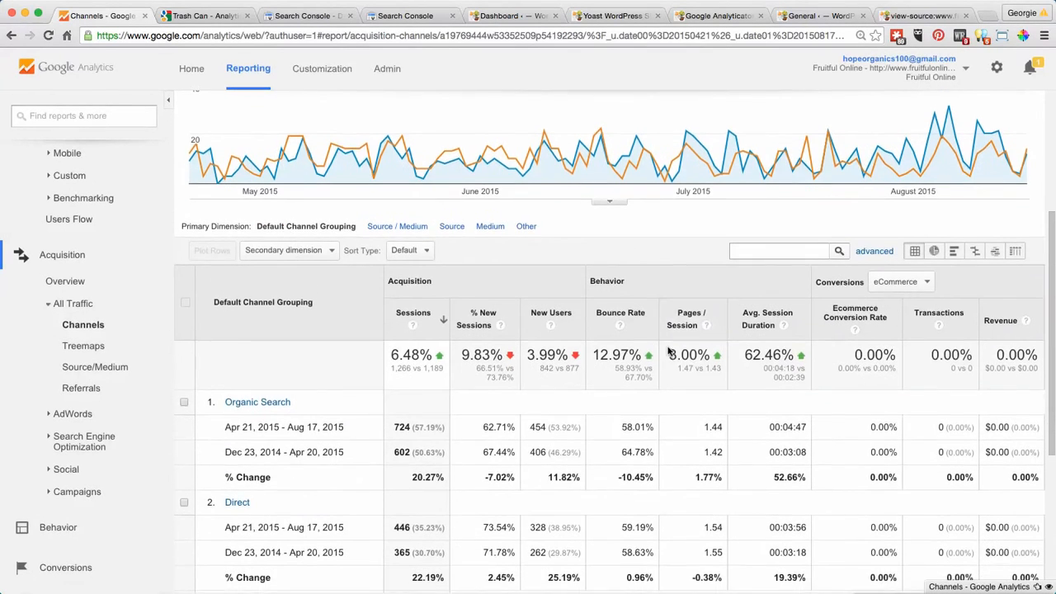
{"action": "scroll", "coordinate": [668, 352], "scroll_direction": "up", "scroll_amount": 3}
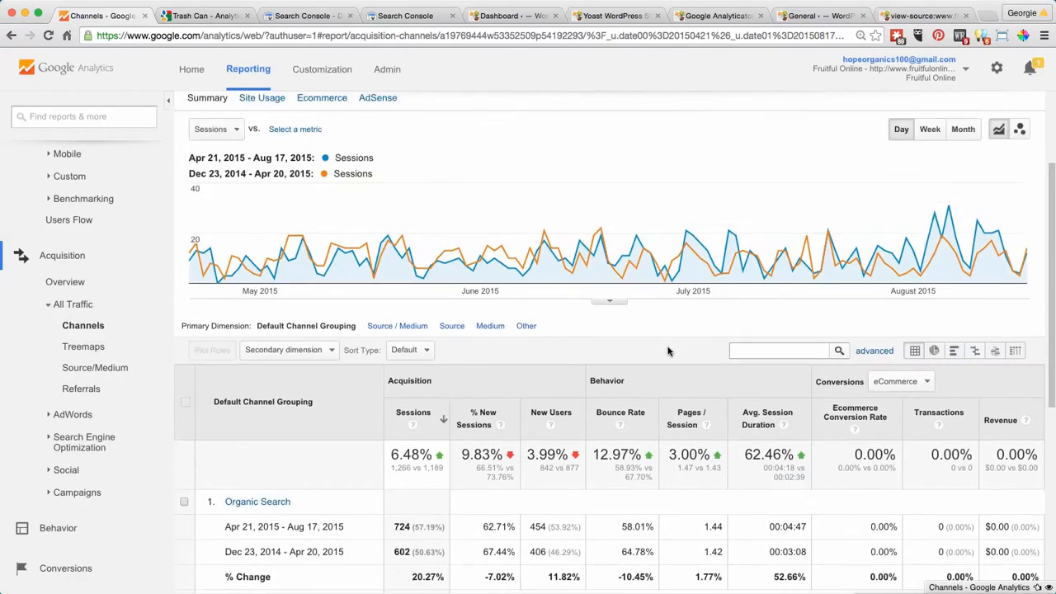
{"action": "scroll", "coordinate": [668, 352], "scroll_direction": "down", "scroll_amount": 1}
{"action": "scroll", "coordinate": [670, 353], "scroll_direction": "down", "scroll_amount": 1}
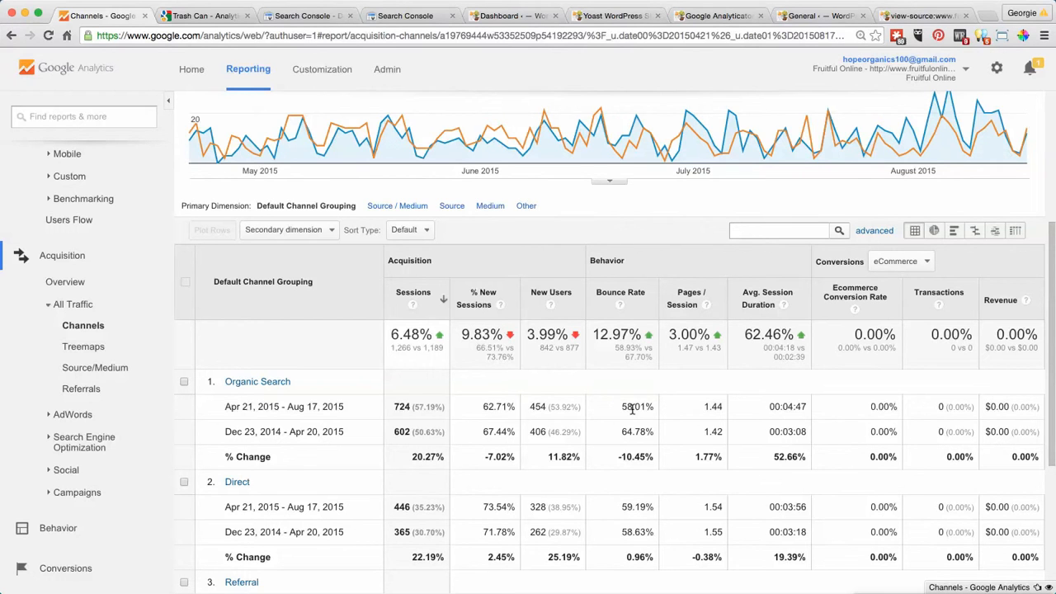
- Compare sessions and bounce rates for the Direct, Referral and Social channels across the two periods
{"action": "scroll", "coordinate": [632, 409], "scroll_direction": "down", "scroll_amount": 3}
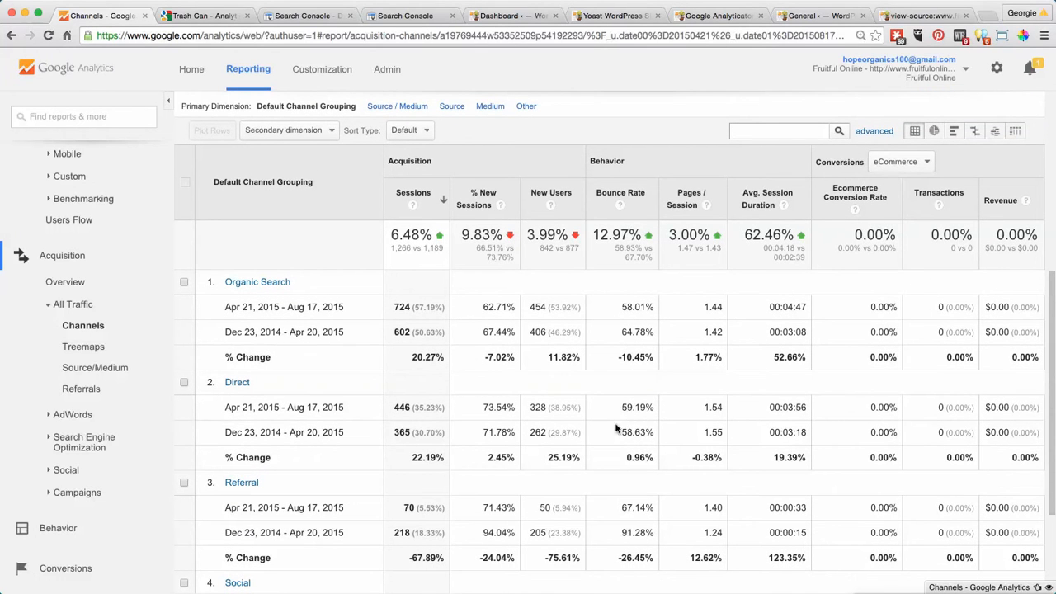
{"action": "scroll", "coordinate": [613, 423], "scroll_direction": "down", "scroll_amount": 1}
{"action": "scroll", "coordinate": [613, 422], "scroll_direction": "down", "scroll_amount": 2}
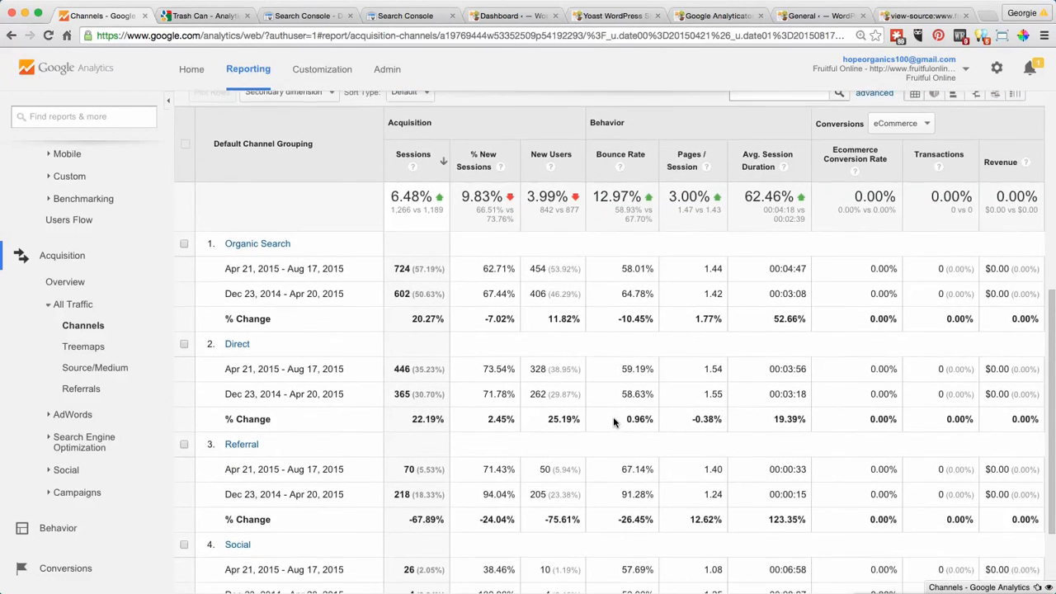
{"action": "scroll", "coordinate": [613, 422], "scroll_direction": "down", "scroll_amount": 2}
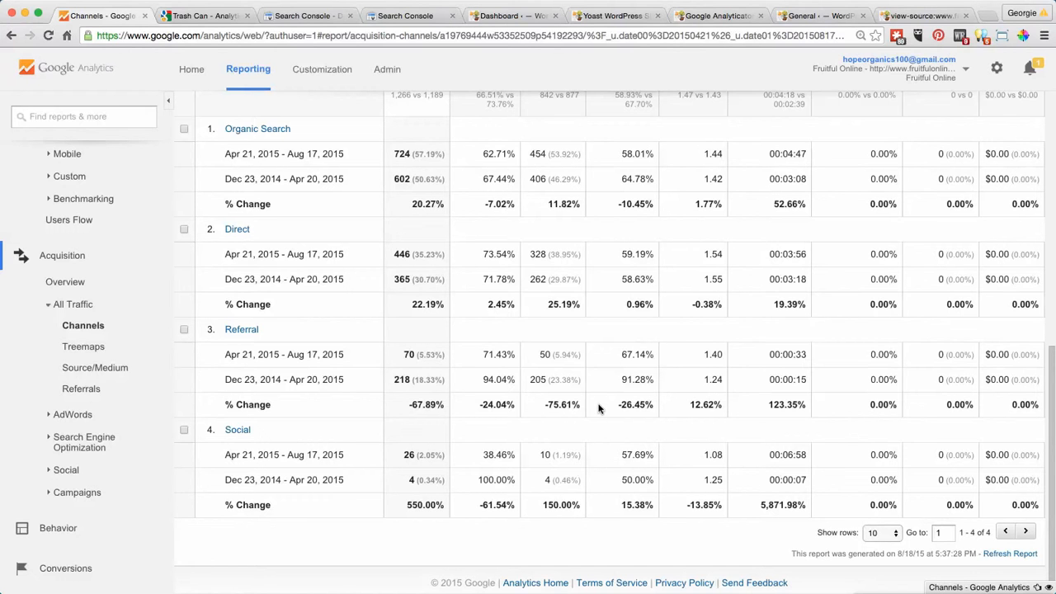
{"action": "scroll", "coordinate": [599, 407], "scroll_direction": "down", "scroll_amount": 1}
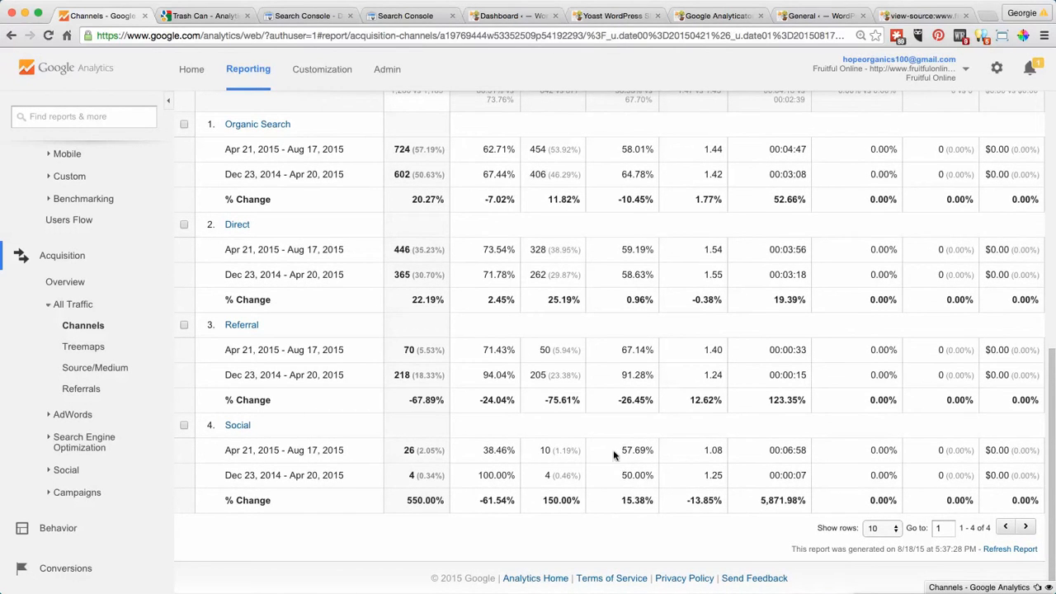
- Drill into the Organic Search channel and change its primary dimension to Landing Page
{"action": "scroll", "coordinate": [586, 485], "scroll_direction": "up", "scroll_amount": 5}
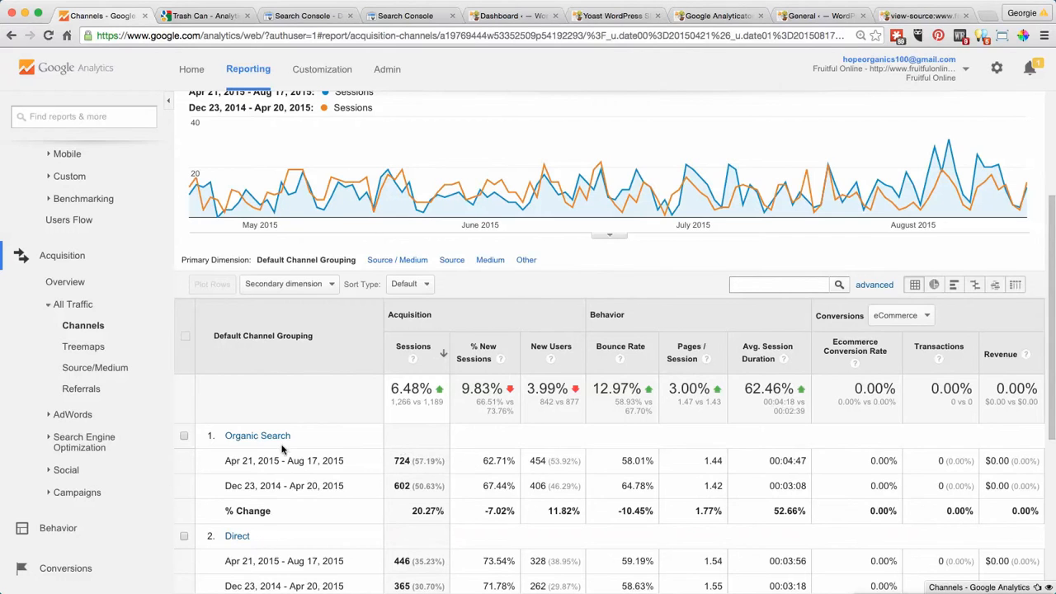
{"action": "left_click", "coordinate": [257, 436]}
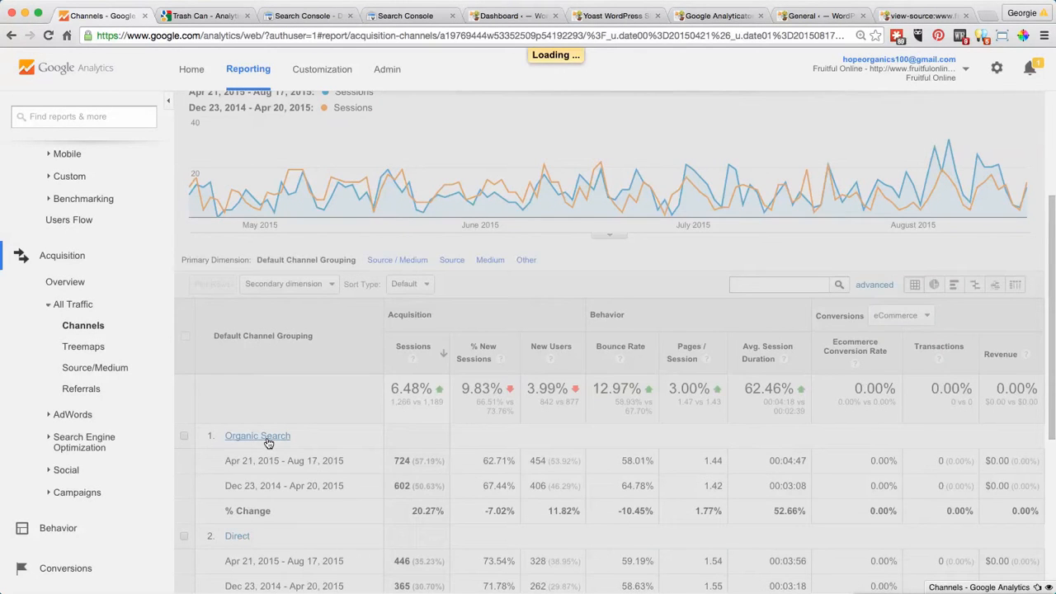
{"action": "scroll", "coordinate": [620, 269], "scroll_direction": "down", "scroll_amount": 1}
{"action": "scroll", "coordinate": [620, 269], "scroll_direction": "down", "scroll_amount": 5}
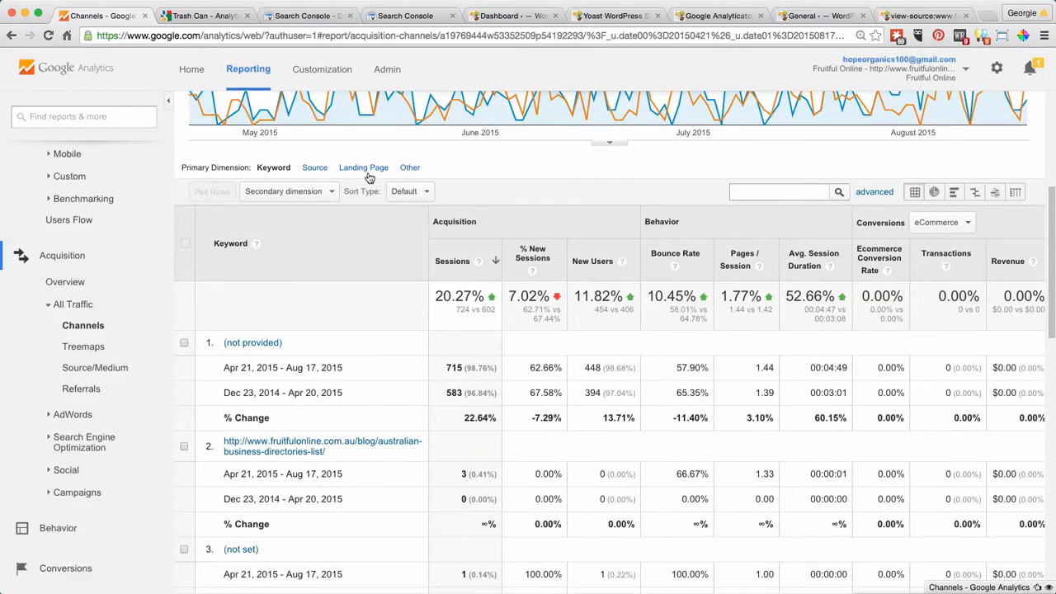
{"action": "left_click", "coordinate": [366, 170]}
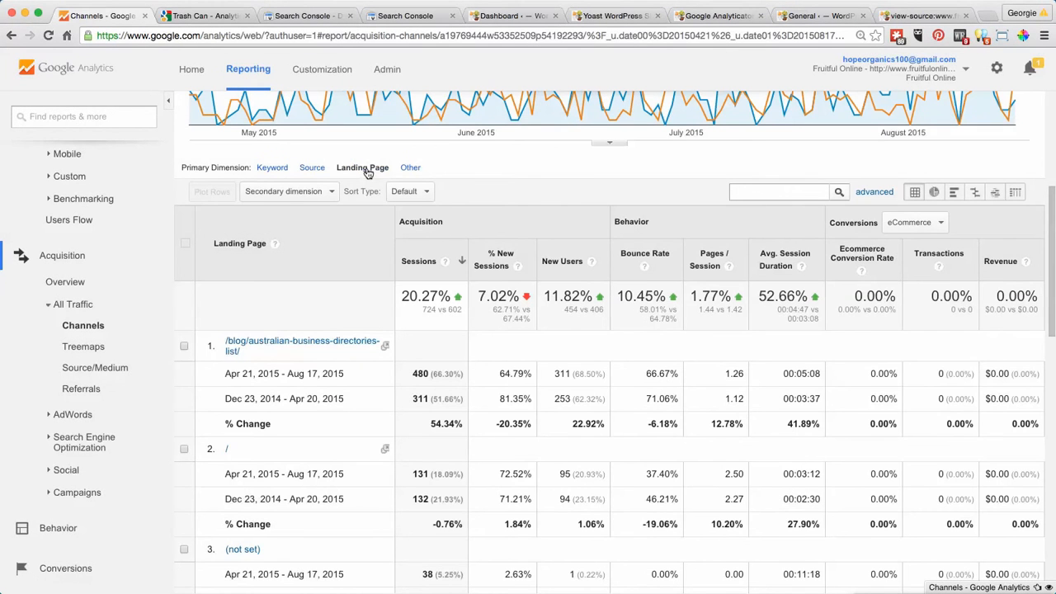
- Examine the period-over-period changes in sessions, bounce rate and session duration for all ten listed organic landing pages
{"action": "scroll", "coordinate": [782, 345], "scroll_direction": "down", "scroll_amount": 2}
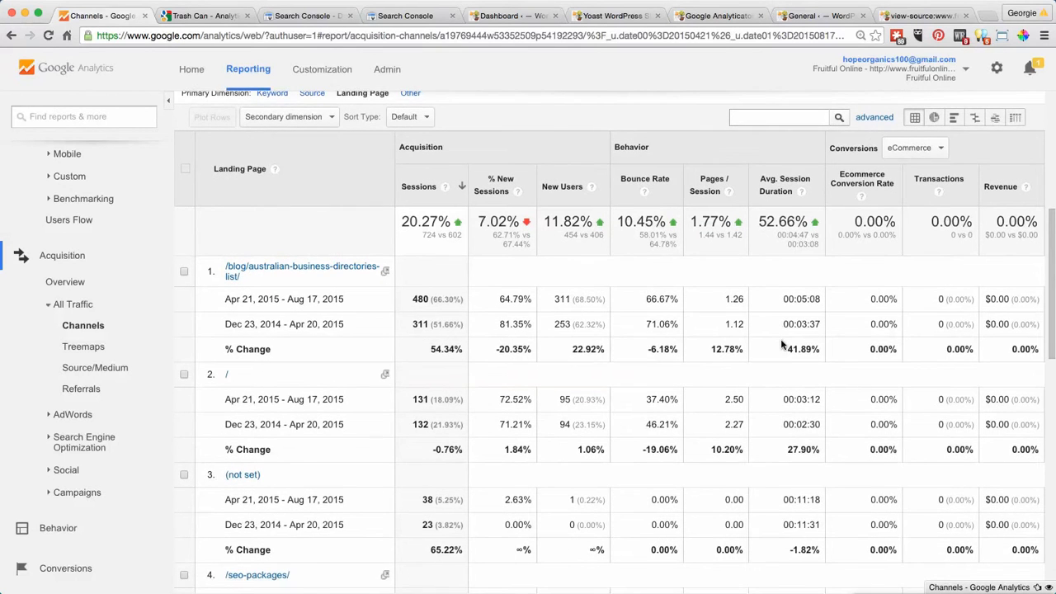
{"action": "scroll", "coordinate": [782, 344], "scroll_direction": "down", "scroll_amount": 1}
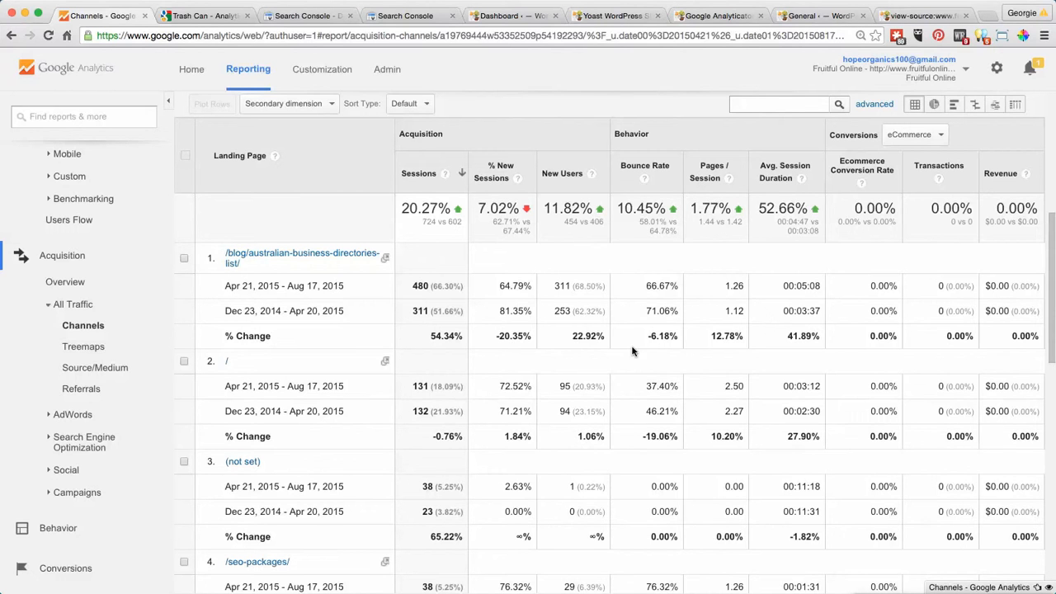
{"action": "scroll", "coordinate": [632, 352], "scroll_direction": "down", "scroll_amount": 2}
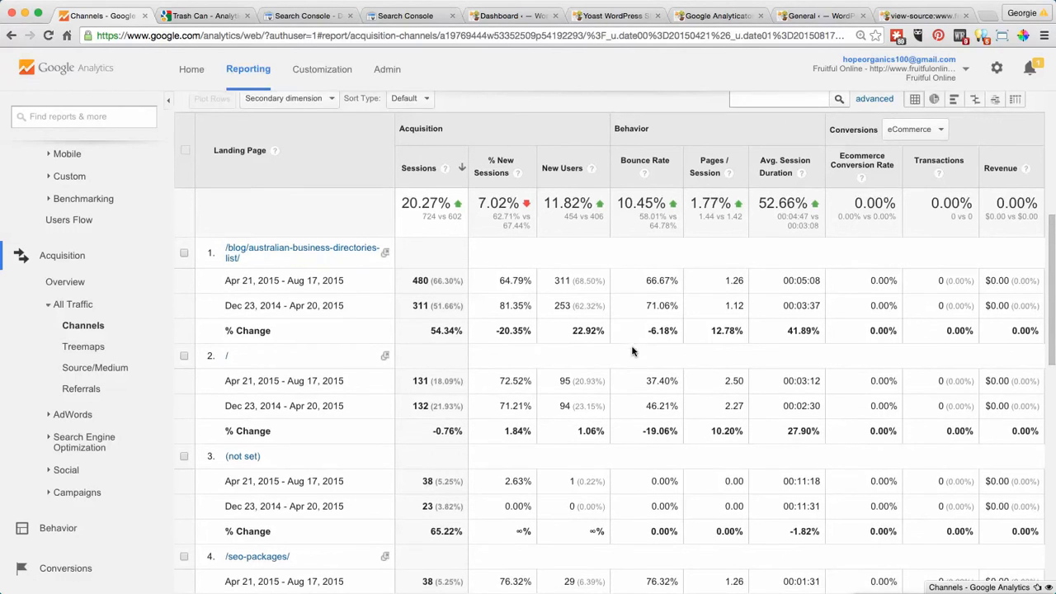
{"action": "scroll", "coordinate": [632, 352], "scroll_direction": "down", "scroll_amount": 5}
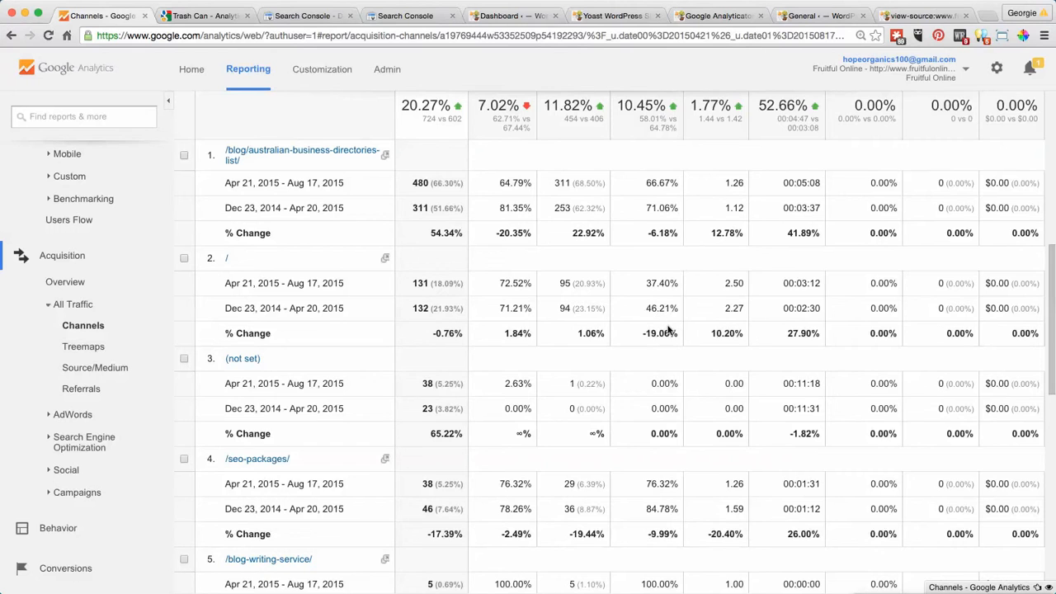
{"action": "scroll", "coordinate": [668, 330], "scroll_direction": "down", "scroll_amount": 5}
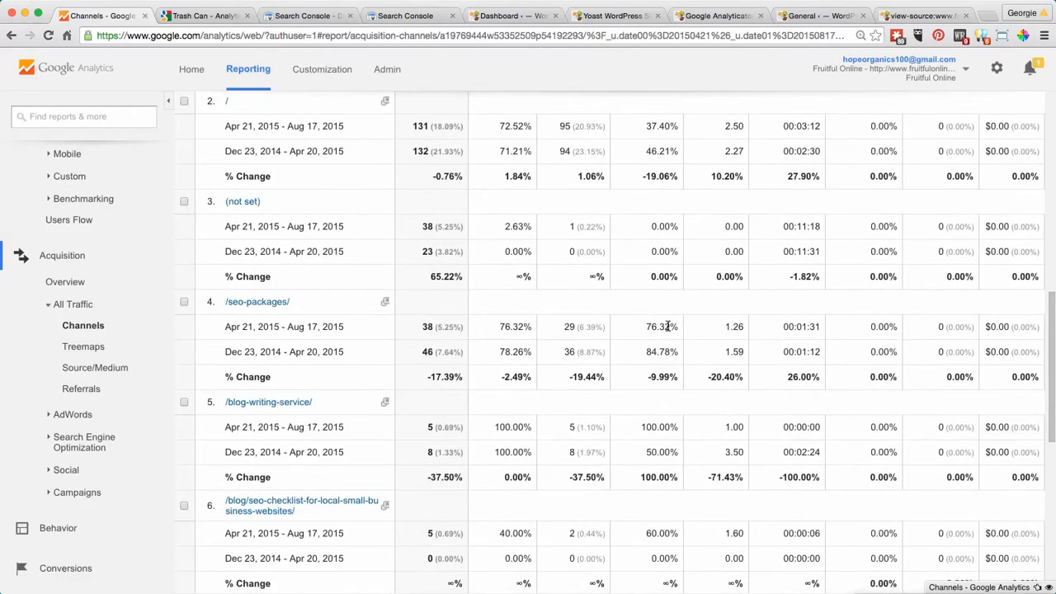
{"action": "scroll", "coordinate": [668, 326], "scroll_direction": "down", "scroll_amount": 2}
{"action": "scroll", "coordinate": [668, 326], "scroll_direction": "down", "scroll_amount": 3}
{"action": "scroll", "coordinate": [668, 328], "scroll_direction": "down", "scroll_amount": 4}
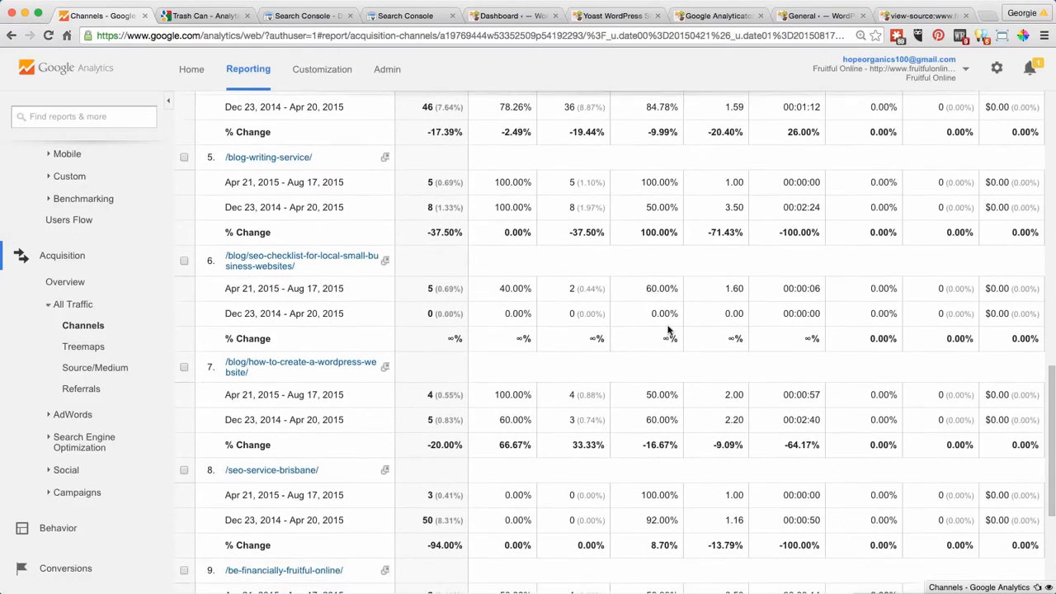
{"action": "scroll", "coordinate": [668, 330], "scroll_direction": "down", "scroll_amount": 1}
{"action": "scroll", "coordinate": [668, 330], "scroll_direction": "down", "scroll_amount": 3}
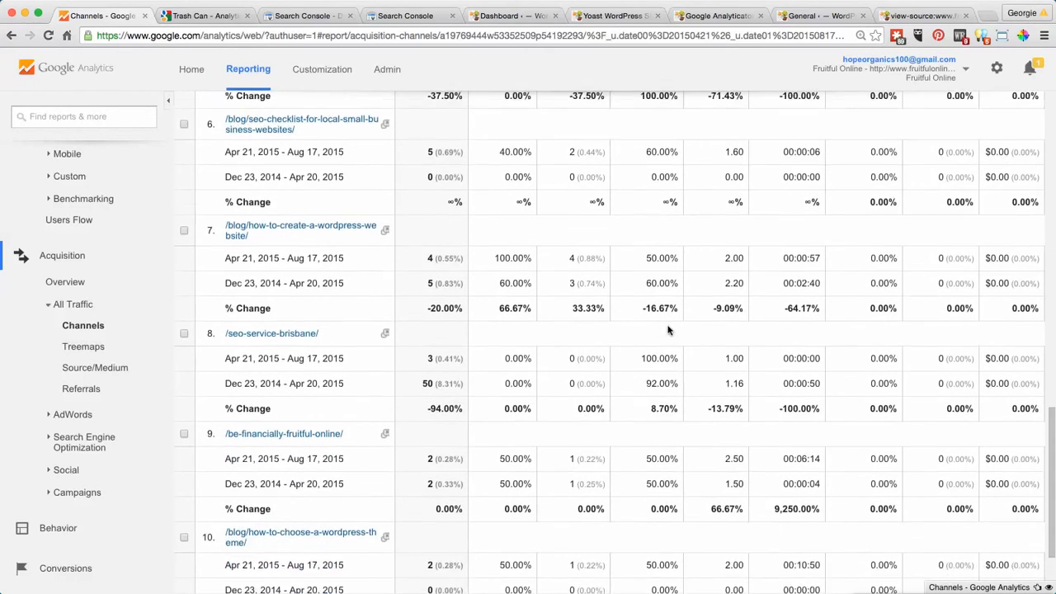
{"action": "scroll", "coordinate": [668, 326], "scroll_direction": "down", "scroll_amount": 2}
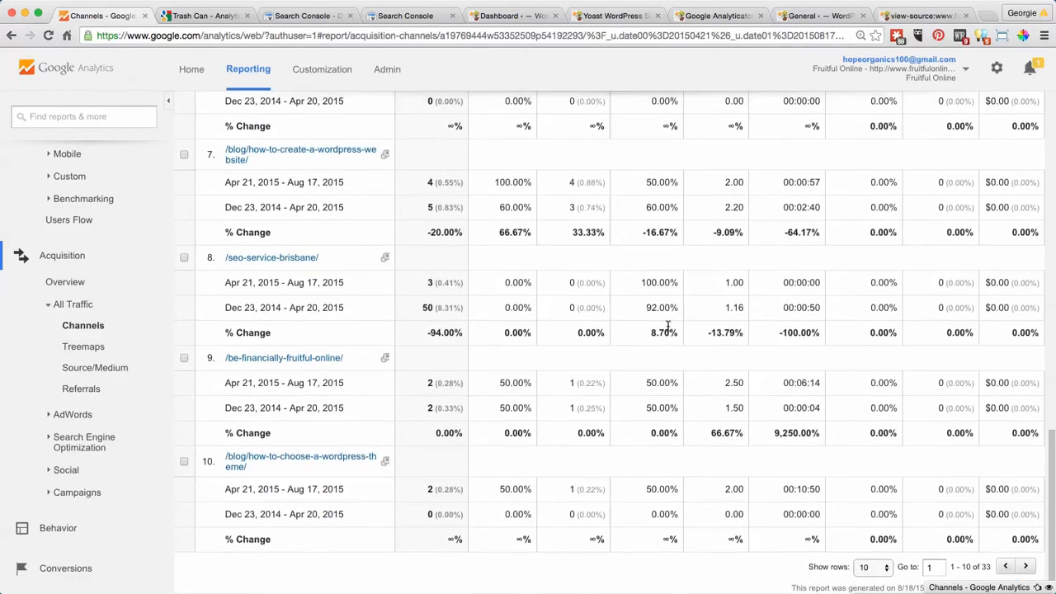
- Re-examine the comparison metrics of the first organic landing pages, including the Australian business directories post and the home page
{"action": "scroll", "coordinate": [670, 329], "scroll_direction": "up", "scroll_amount": 4}
{"action": "scroll", "coordinate": [668, 329], "scroll_direction": "up", "scroll_amount": 18}
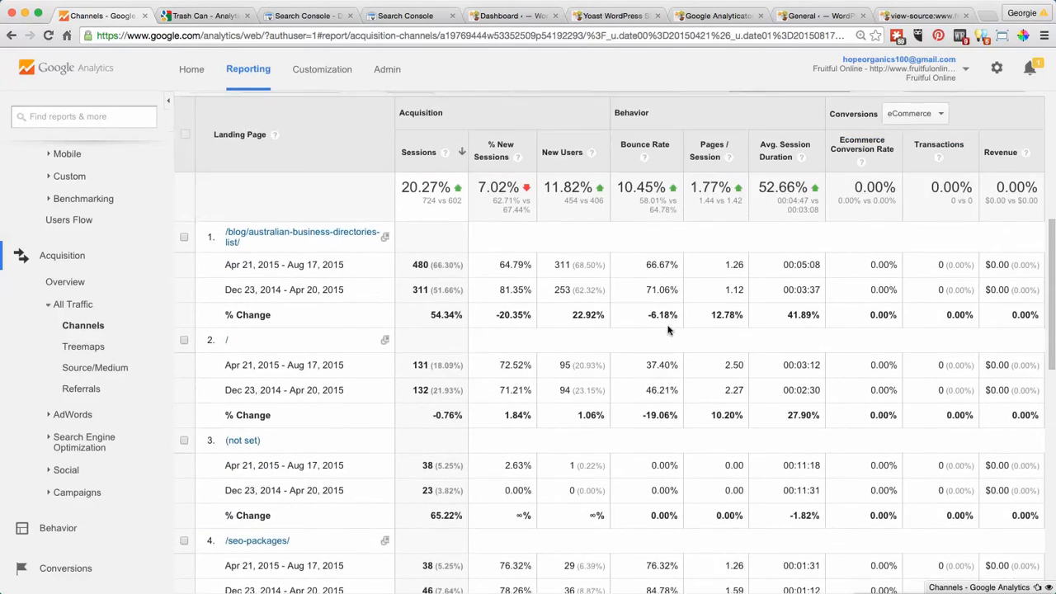
{"action": "scroll", "coordinate": [668, 330], "scroll_direction": "up", "scroll_amount": 2}
{"action": "scroll", "coordinate": [668, 332], "scroll_direction": "down", "scroll_amount": 2}
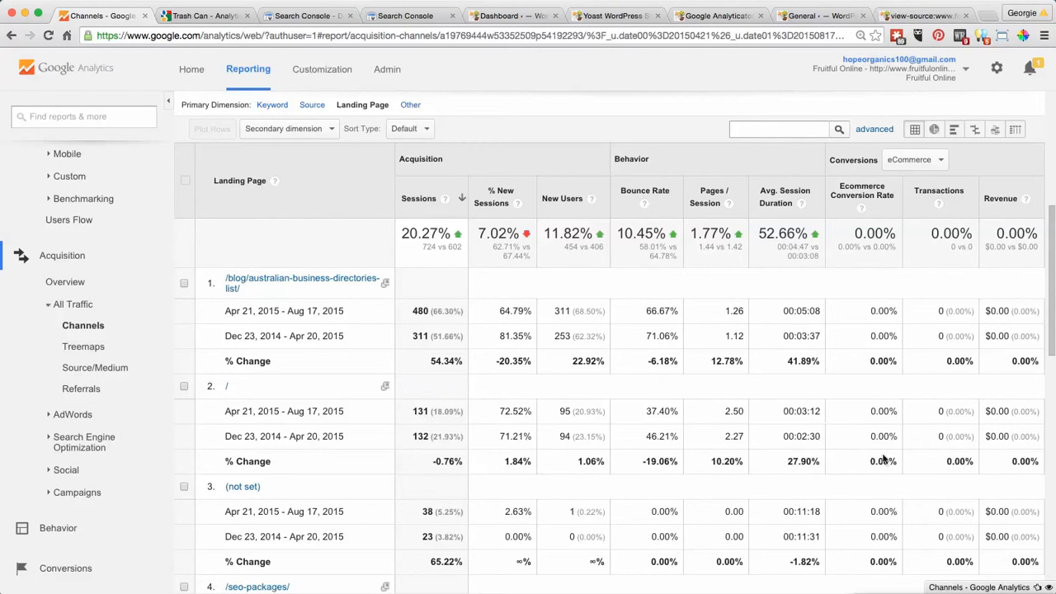
{"action": "scroll", "coordinate": [914, 588], "scroll_direction": "up", "scroll_amount": 1}
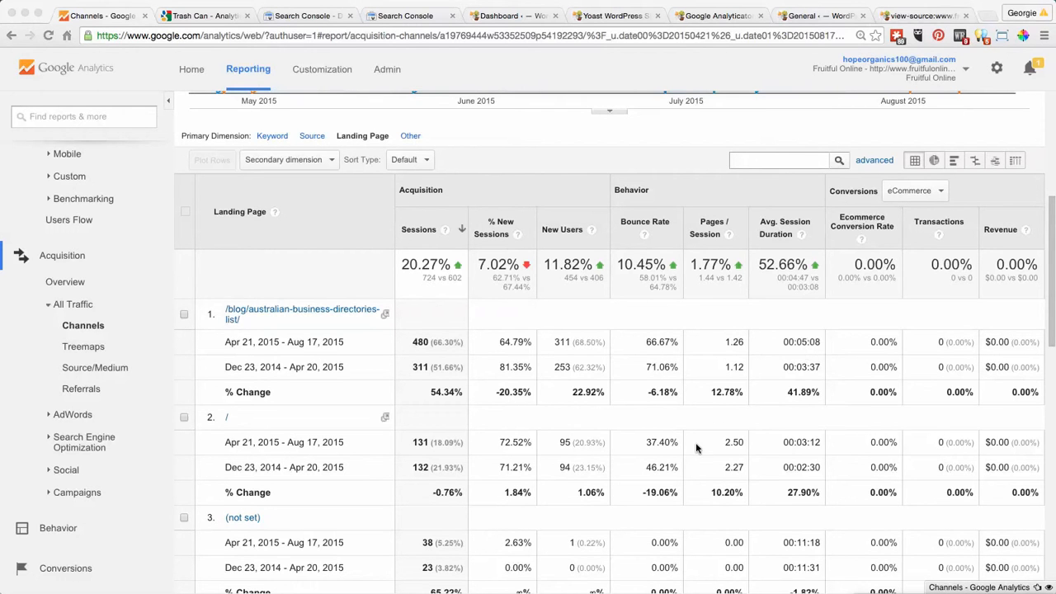
{"action": "scroll", "coordinate": [696, 442], "scroll_direction": "down", "scroll_amount": 2}
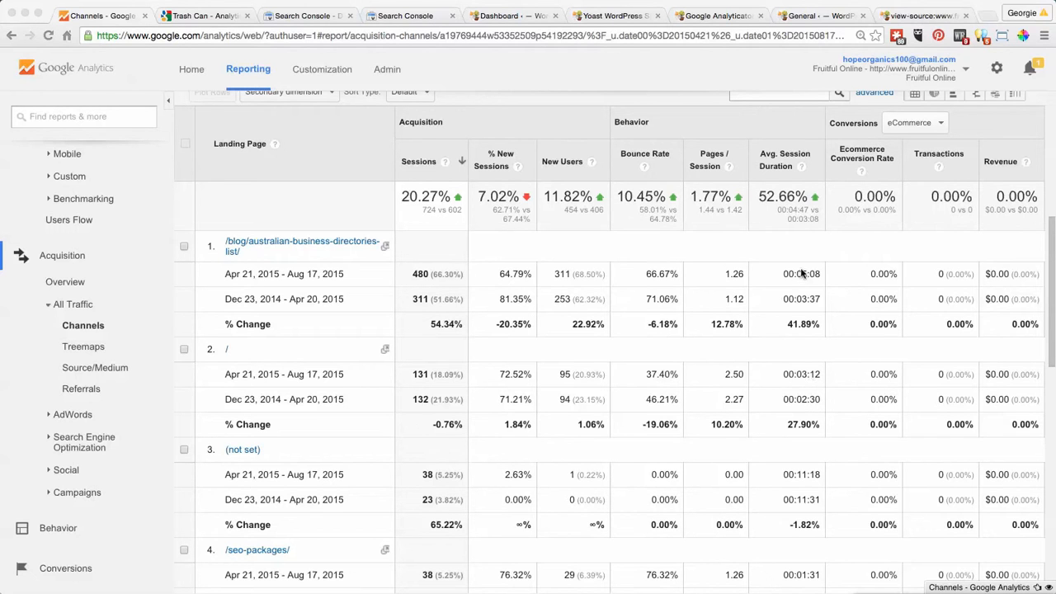
{"action": "scroll", "coordinate": [779, 384], "scroll_direction": "up", "scroll_amount": 2}
{"action": "scroll", "coordinate": [778, 383], "scroll_direction": "up", "scroll_amount": 3}
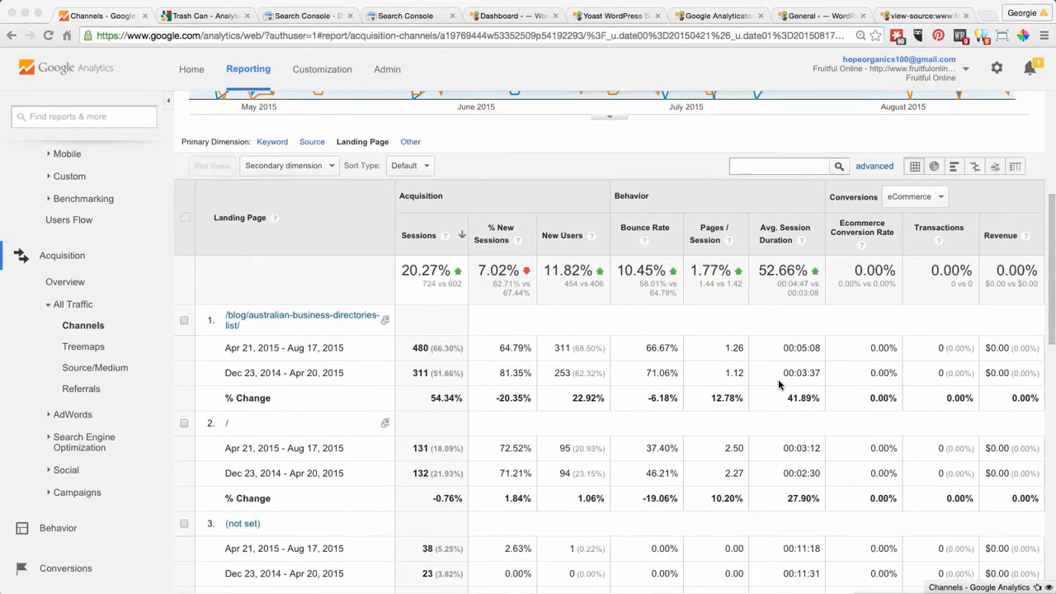
{"action": "scroll", "coordinate": [778, 378], "scroll_direction": "up", "scroll_amount": 5}
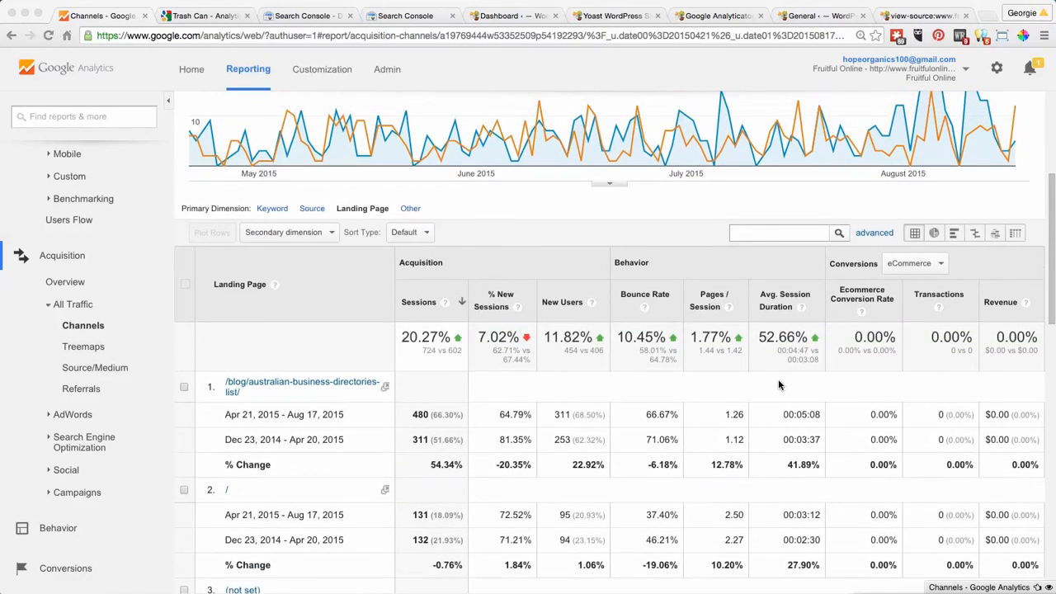
- Open the audience Geo Location report and compare the Australia and India metrics across the two periods
{"action": "scroll", "coordinate": [743, 519], "scroll_direction": "up", "scroll_amount": 8}
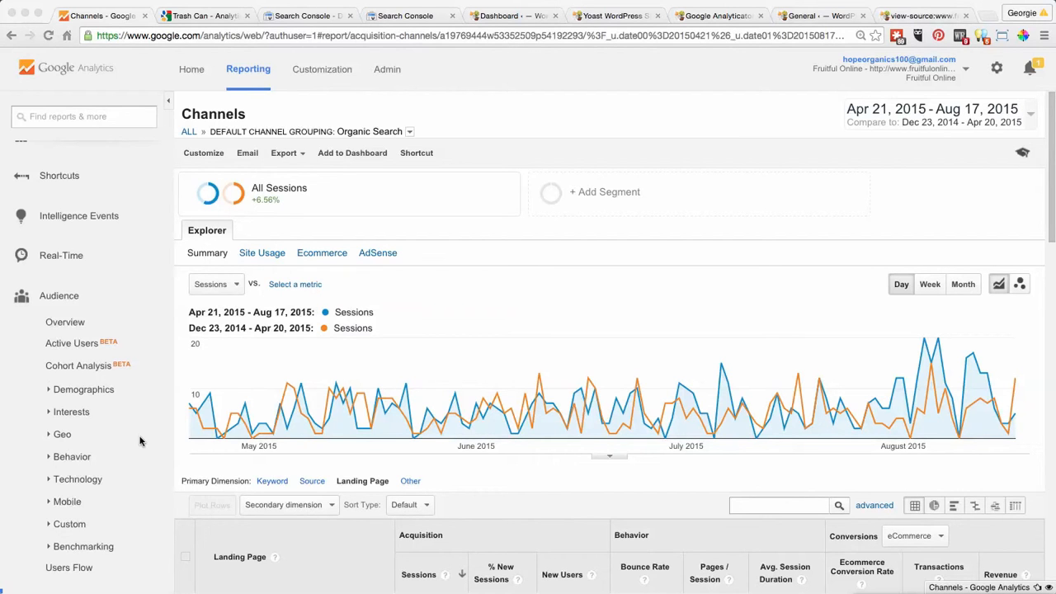
{"action": "left_click", "coordinate": [66, 436]}
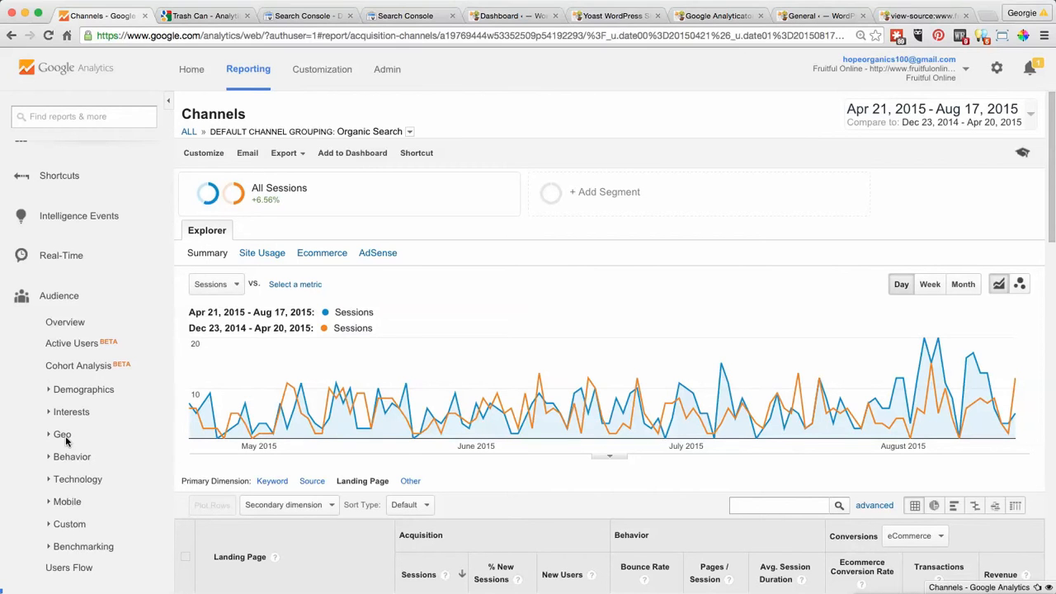
{"action": "left_click", "coordinate": [66, 441]}
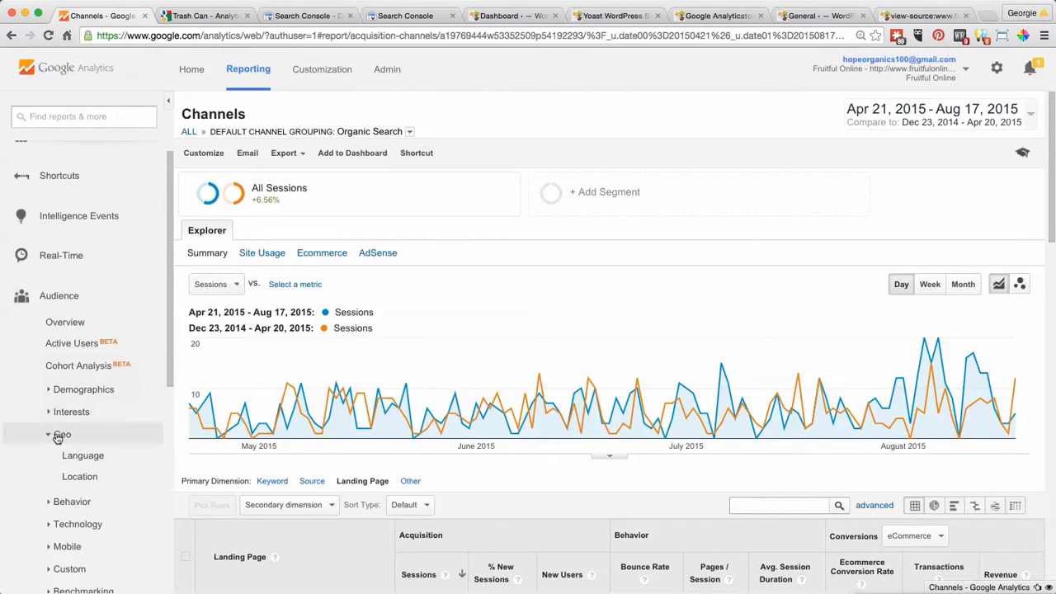
{"action": "left_click", "coordinate": [80, 476]}
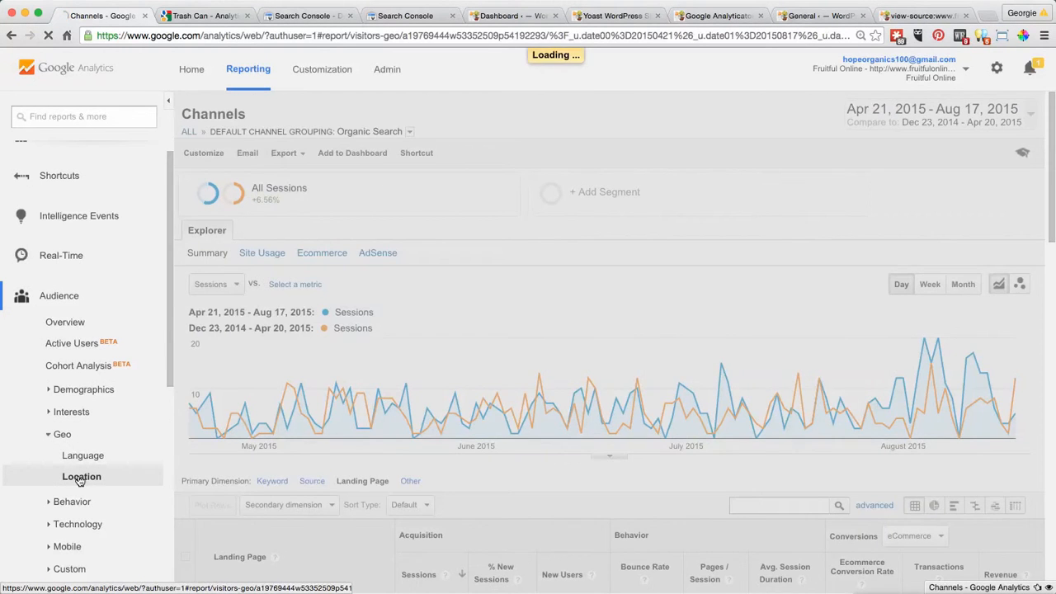
{"action": "scroll", "coordinate": [675, 298], "scroll_direction": "down", "scroll_amount": 1}
{"action": "scroll", "coordinate": [675, 297], "scroll_direction": "down", "scroll_amount": 5}
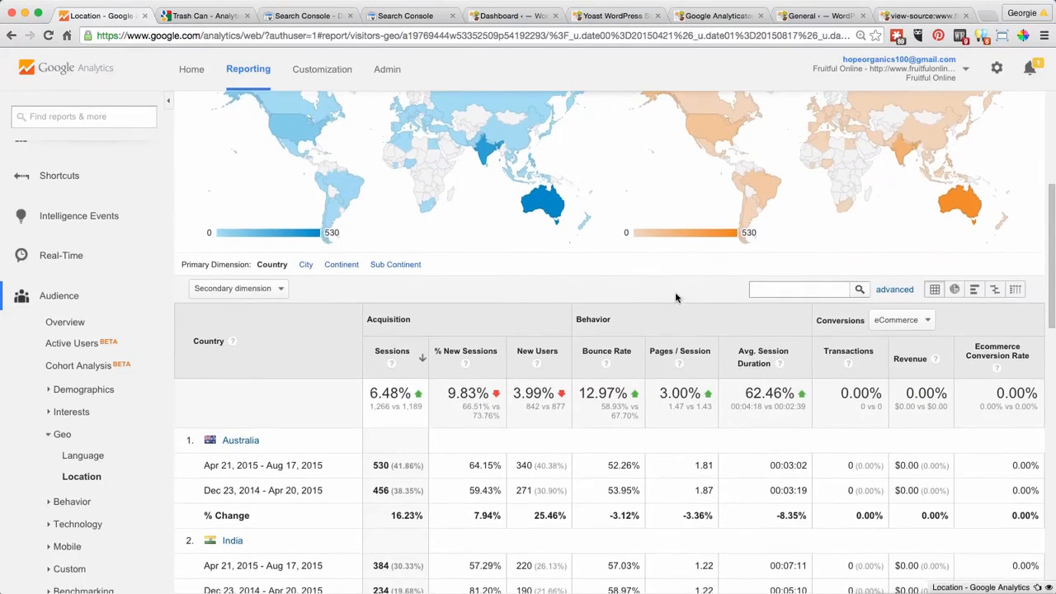
{"action": "scroll", "coordinate": [675, 298], "scroll_direction": "down", "scroll_amount": 1}
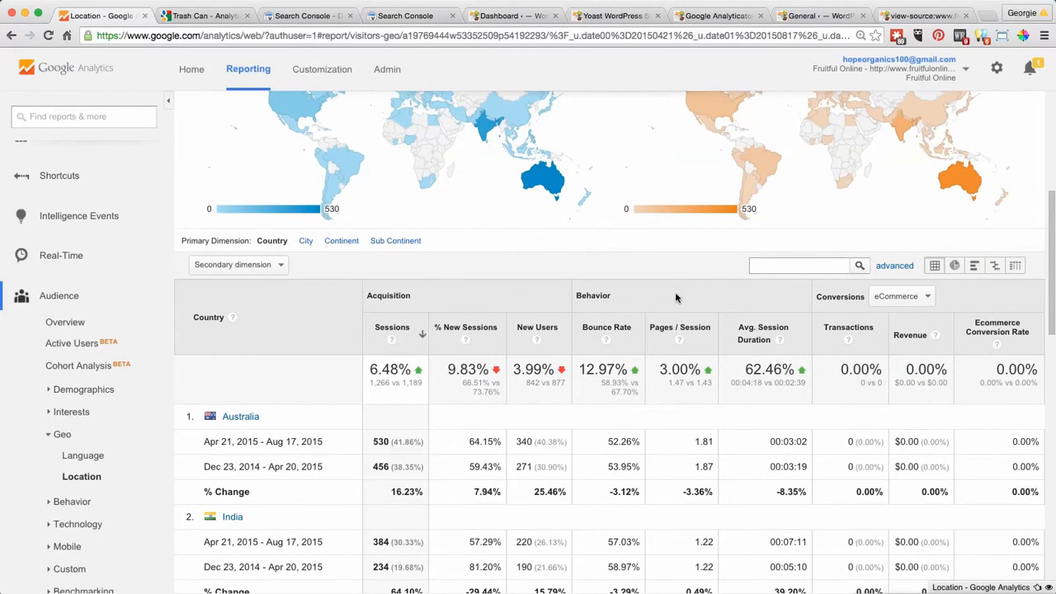
{"action": "scroll", "coordinate": [674, 298], "scroll_direction": "down", "scroll_amount": 1}
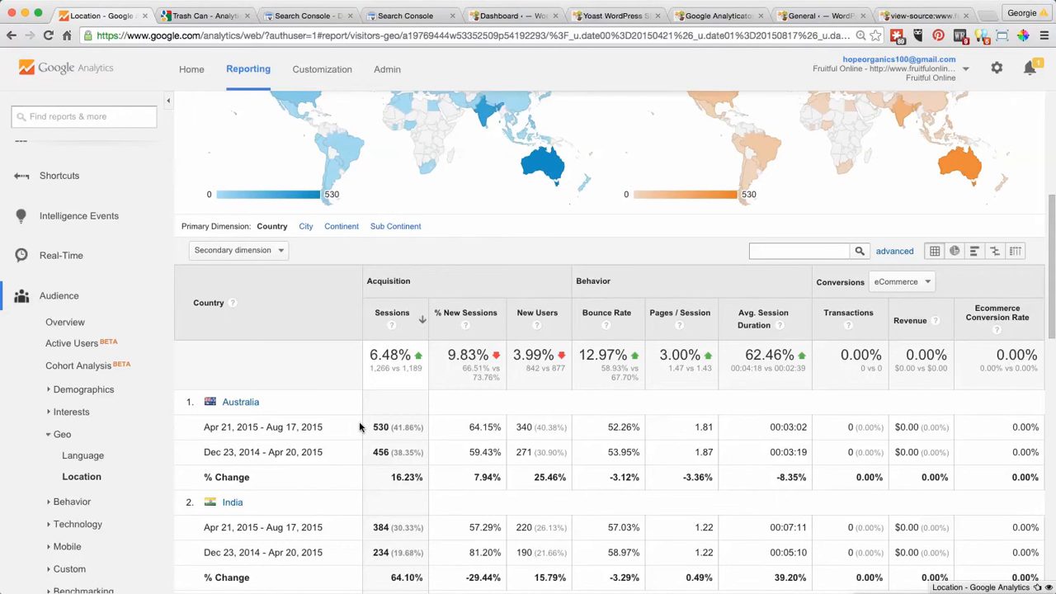
{"action": "scroll", "coordinate": [359, 426], "scroll_direction": "up", "scroll_amount": 2}
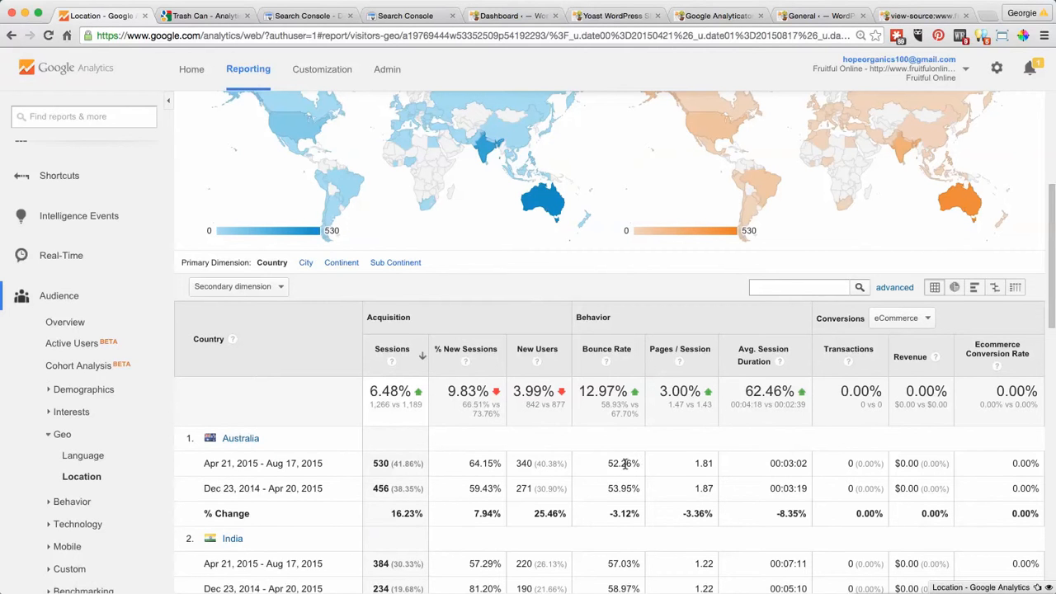
- Turn off the period comparison in the Location report and set the date range to Apr 21, 2014 - Aug 17, 2015
{"action": "scroll", "coordinate": [729, 468], "scroll_direction": "up", "scroll_amount": 5}
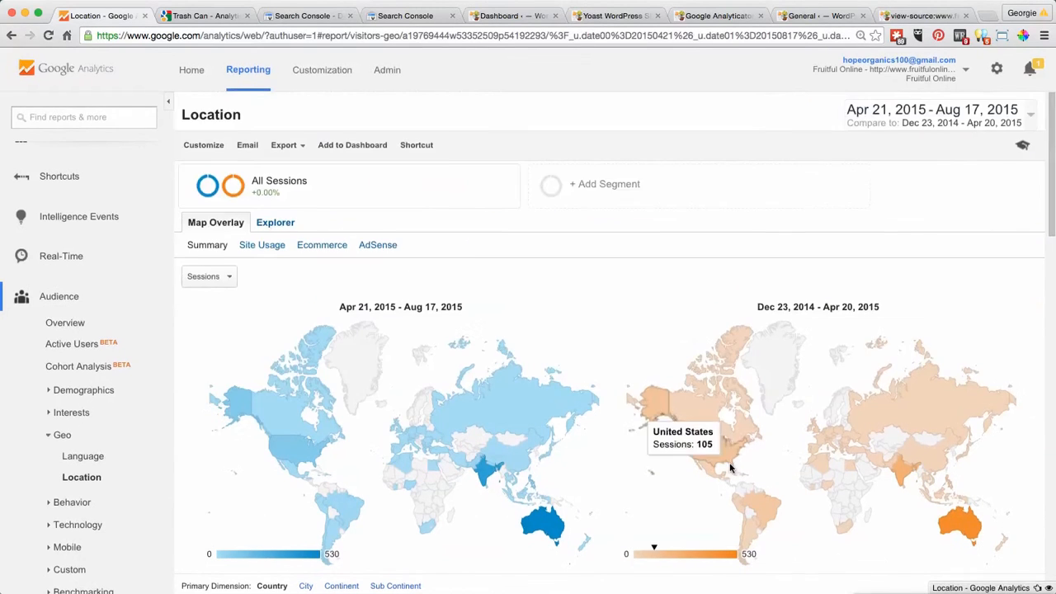
{"action": "left_click", "coordinate": [1028, 116]}
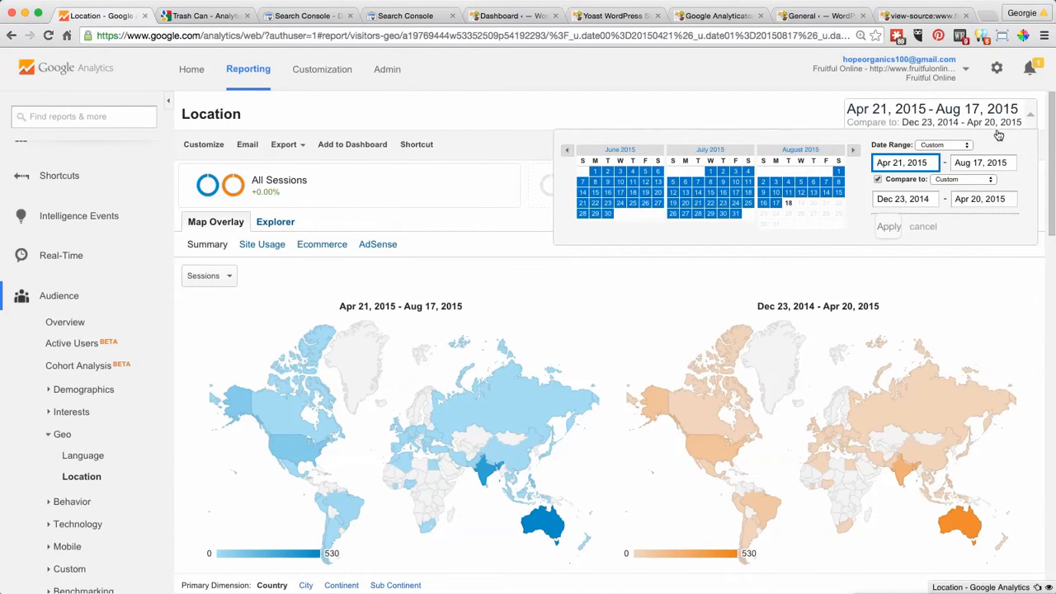
{"action": "left_click", "coordinate": [878, 181]}
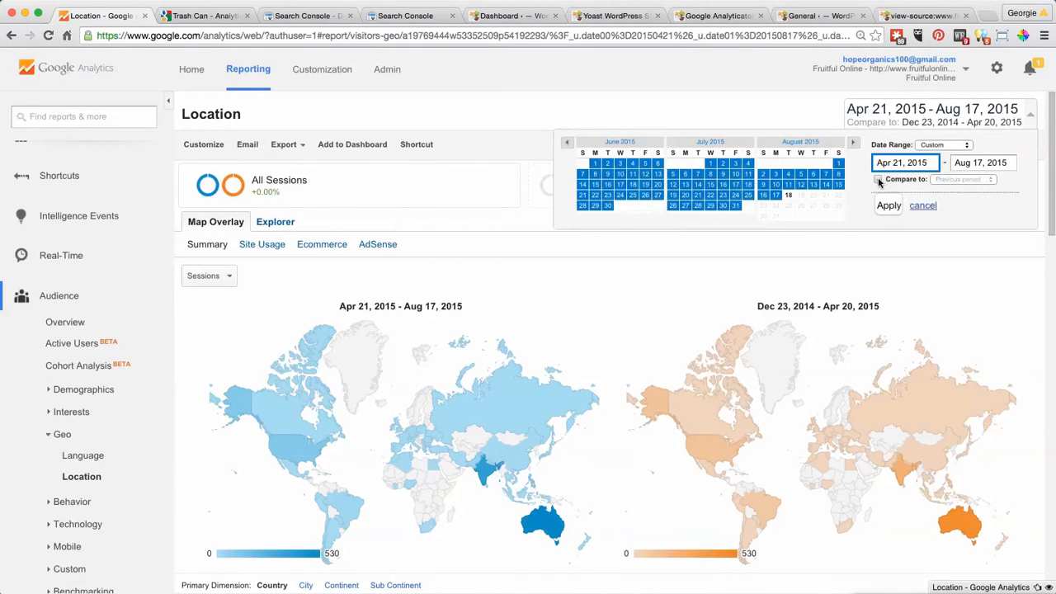
{"action": "left_click", "coordinate": [928, 164]}
{"action": "key", "text": "BackSpace"}
{"action": "type", "text": "4"}
{"action": "left_click", "coordinate": [888, 206]}
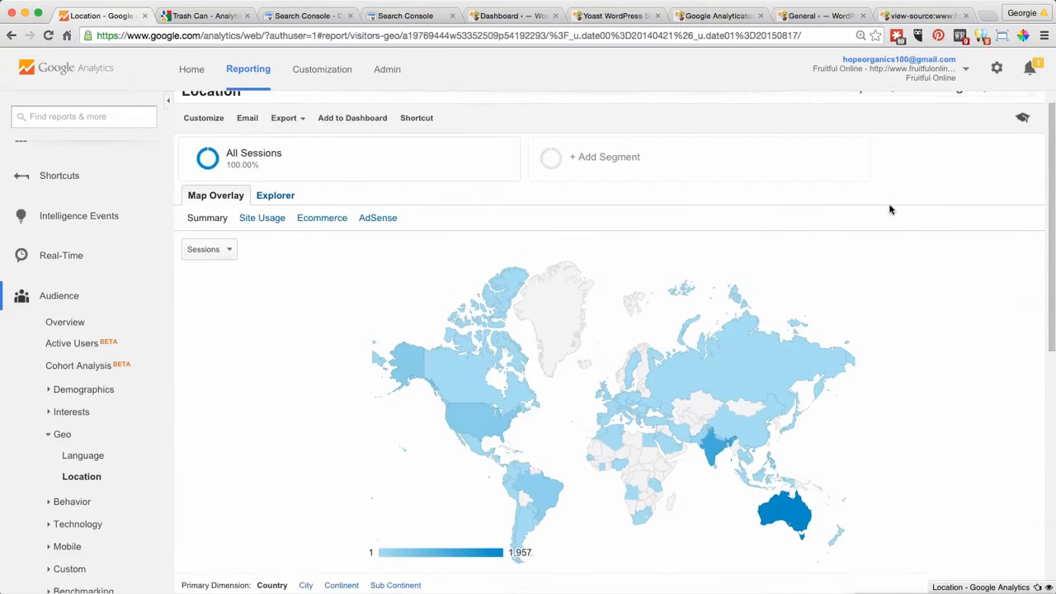
- Examine the sessions and engagement of the top ten countries and drill into Australia's regions
{"action": "scroll", "coordinate": [890, 209], "scroll_direction": "down", "scroll_amount": 5}
{"action": "scroll", "coordinate": [890, 210], "scroll_direction": "down", "scroll_amount": 3}
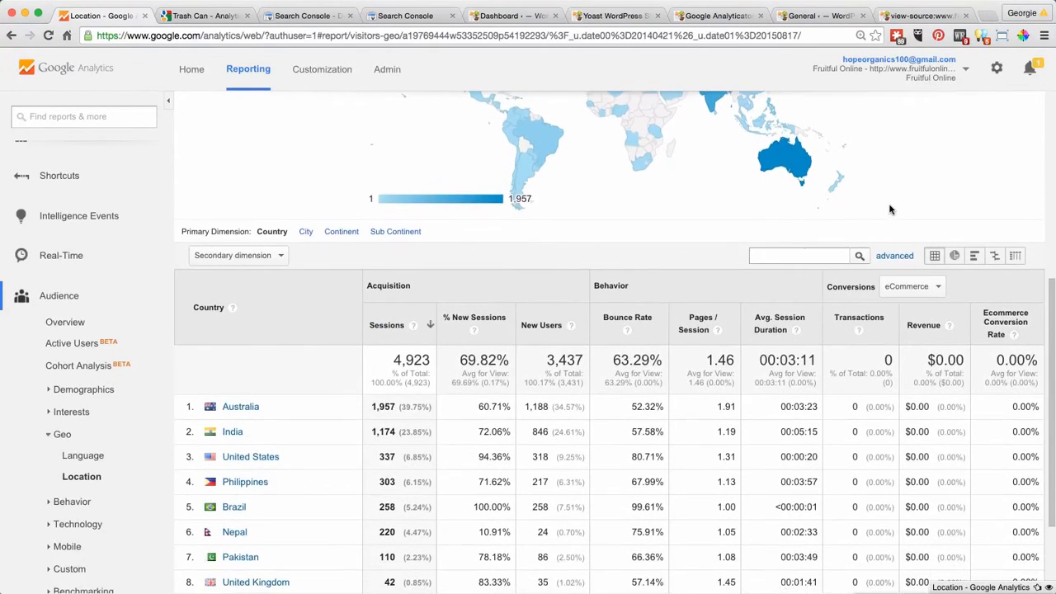
{"action": "scroll", "coordinate": [890, 210], "scroll_direction": "down", "scroll_amount": 1}
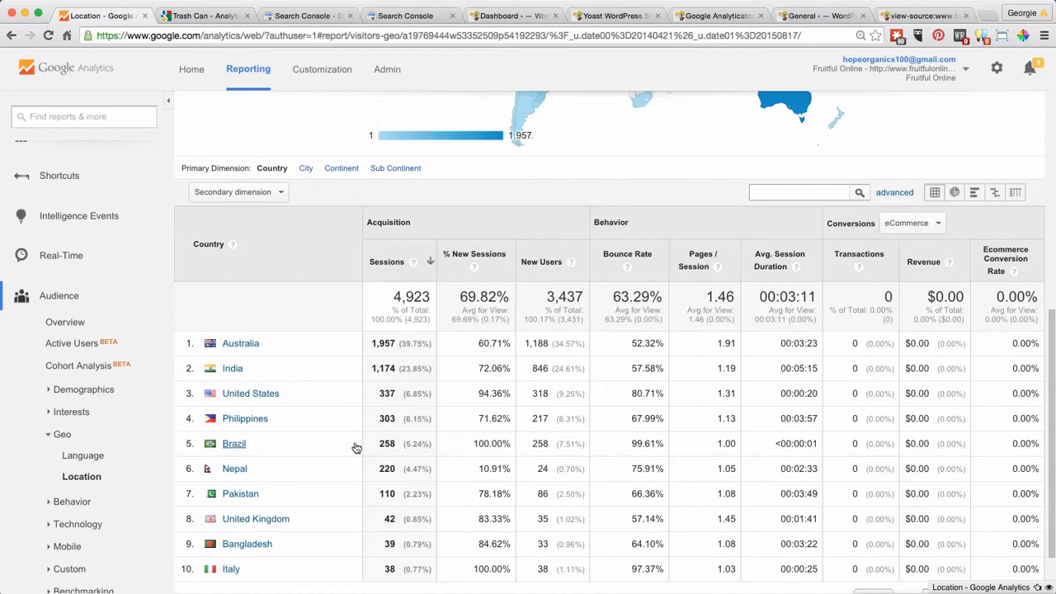
{"action": "scroll", "coordinate": [355, 448], "scroll_direction": "down", "scroll_amount": 1}
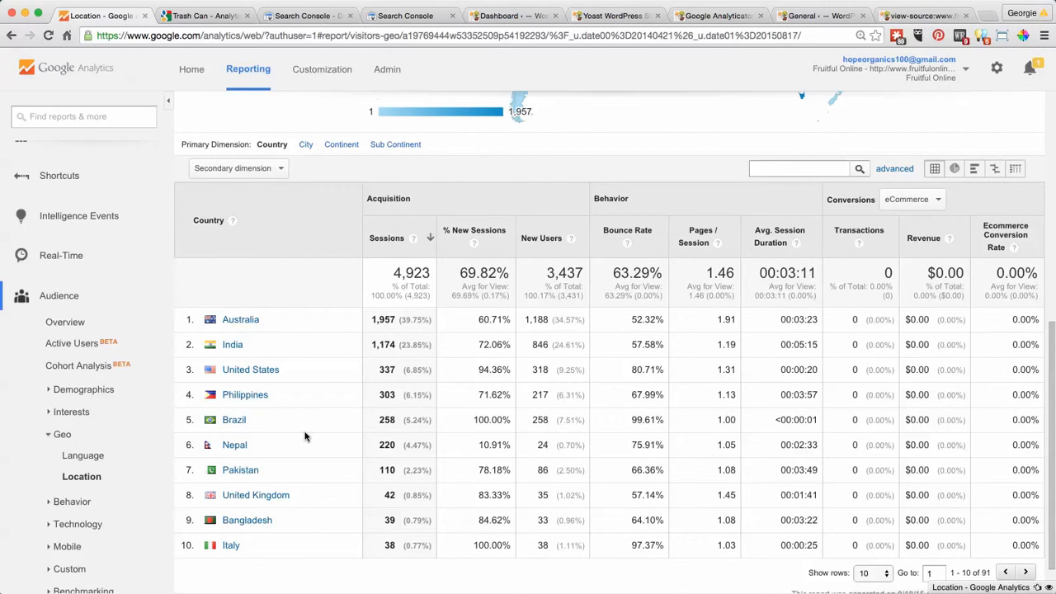
{"action": "left_click", "coordinate": [242, 322]}
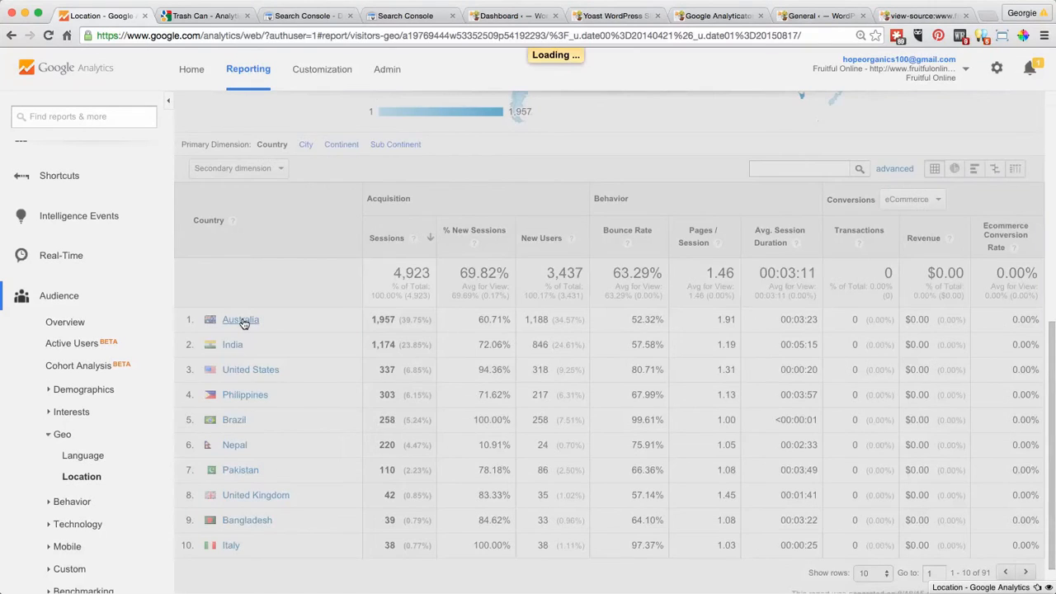
{"action": "scroll", "coordinate": [487, 320], "scroll_direction": "down", "scroll_amount": 5}
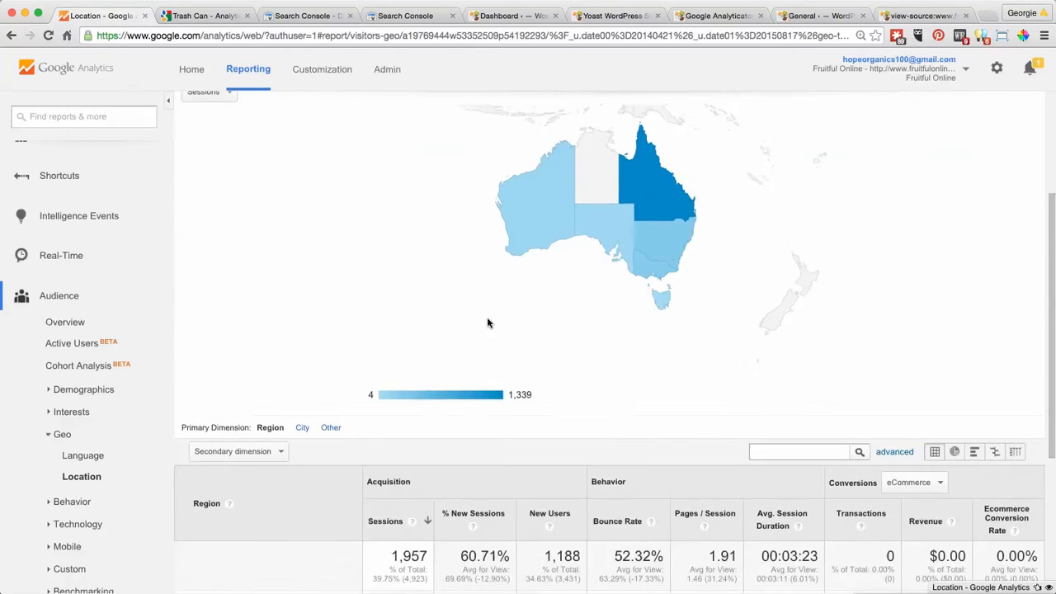
{"action": "scroll", "coordinate": [487, 321], "scroll_direction": "down", "scroll_amount": 3}
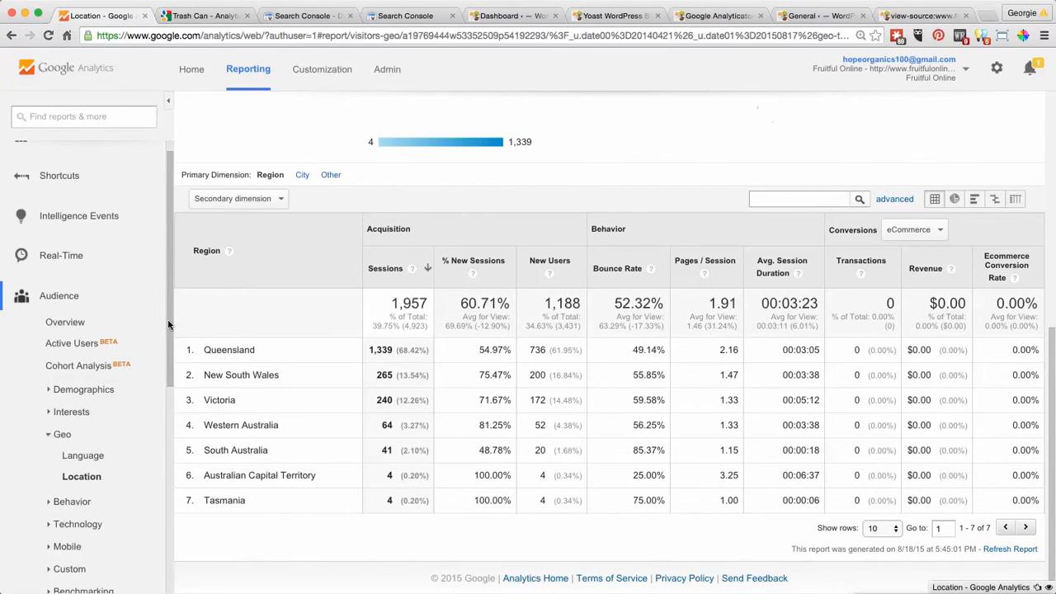
- Open the audience Mobile Overview report and view the desktop, mobile and tablet figures
{"action": "scroll", "coordinate": [168, 324], "scroll_direction": "down", "scroll_amount": 3}
{"action": "scroll", "coordinate": [169, 324], "scroll_direction": "down", "scroll_amount": 6}
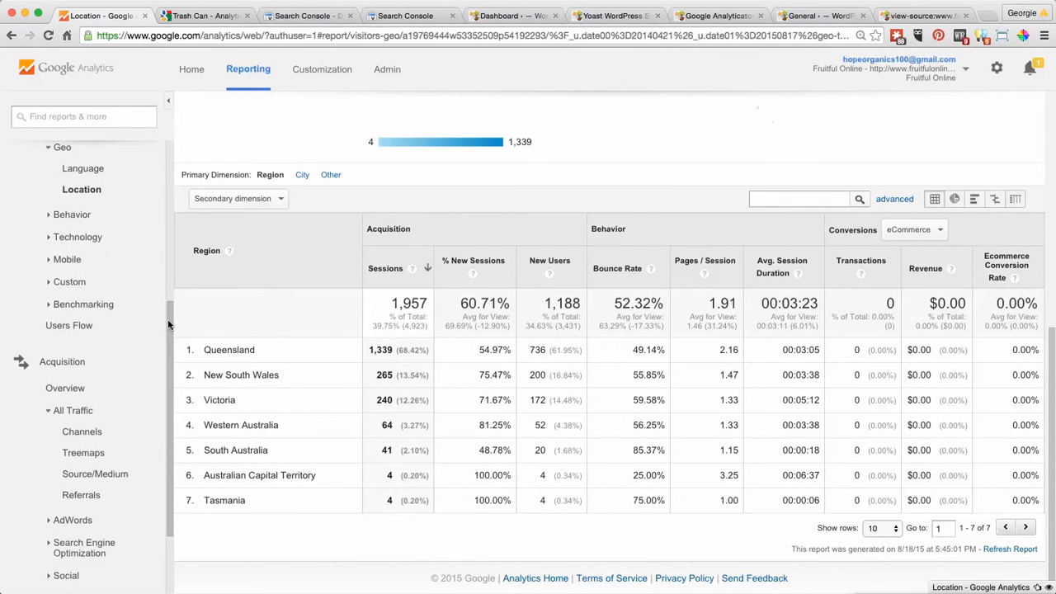
{"action": "scroll", "coordinate": [168, 324], "scroll_direction": "up", "scroll_amount": 3}
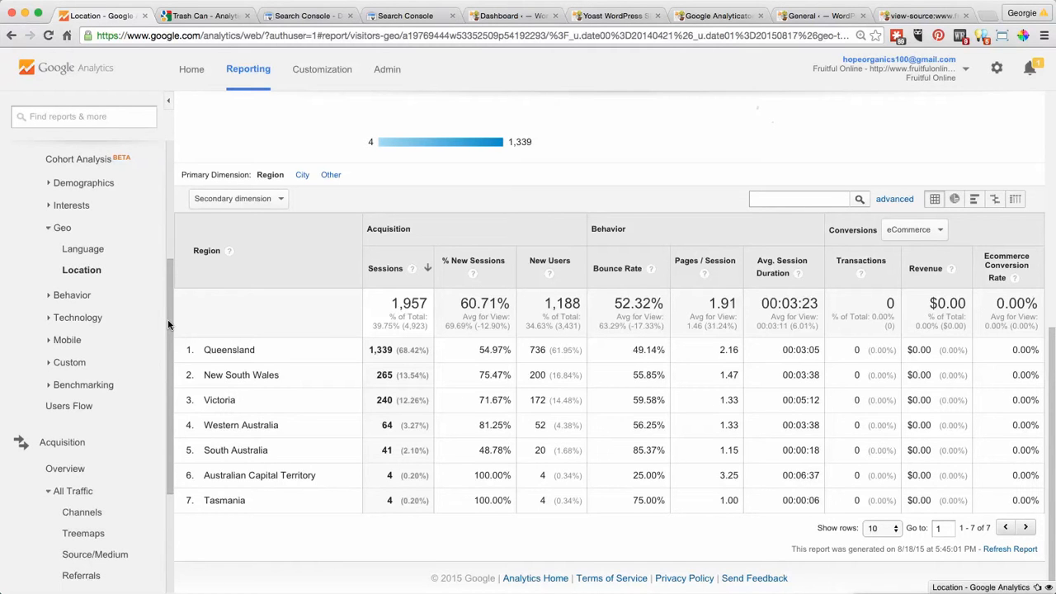
{"action": "left_click", "coordinate": [56, 342]}
{"action": "left_click", "coordinate": [83, 363]}
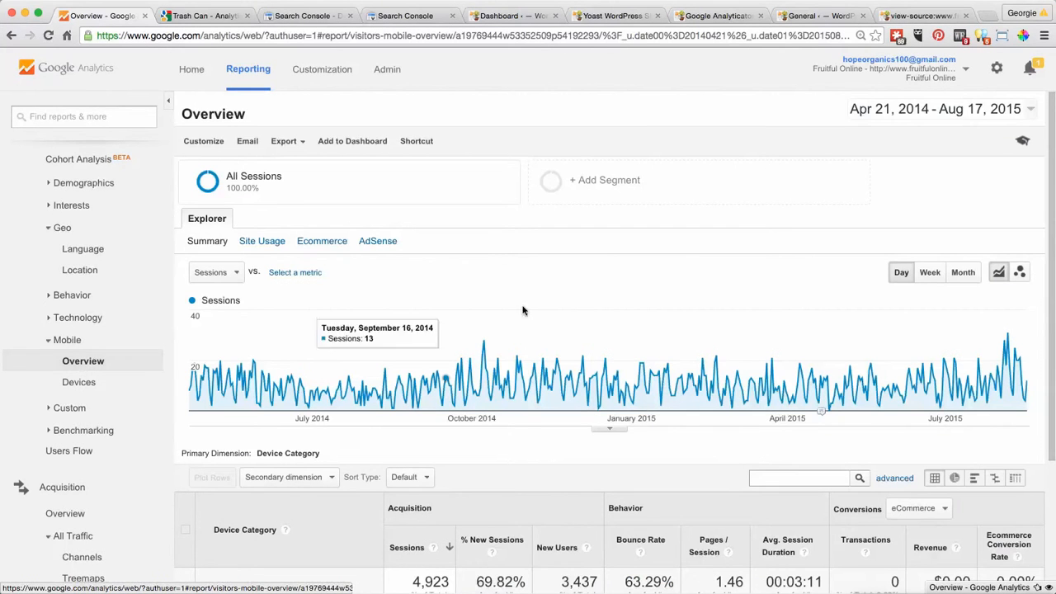
{"action": "scroll", "coordinate": [705, 306], "scroll_direction": "down", "scroll_amount": 3}
{"action": "scroll", "coordinate": [705, 308], "scroll_direction": "down", "scroll_amount": 1}
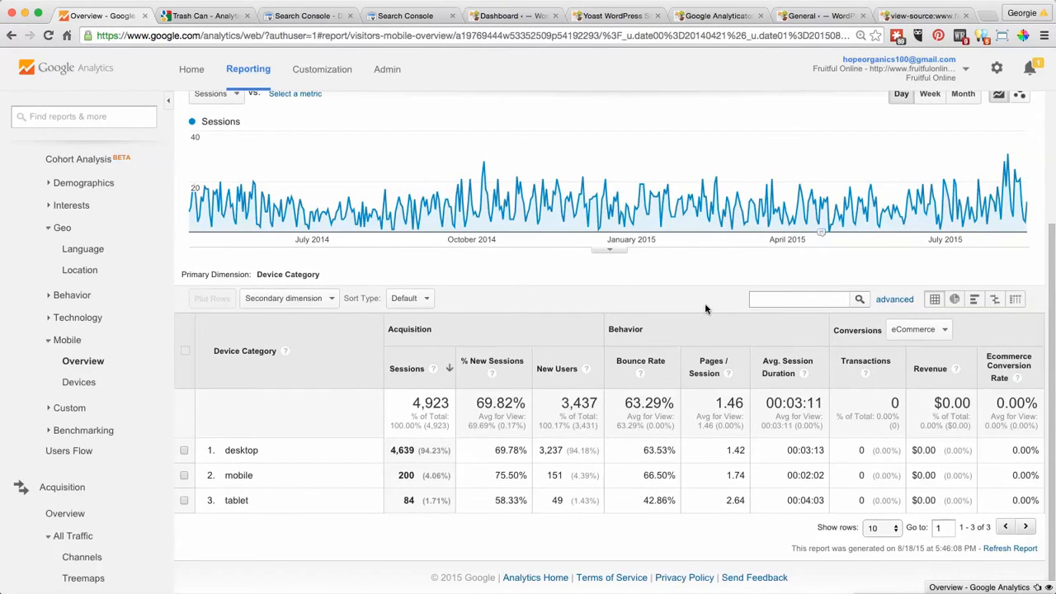
- Plot the mobile overview's sessions by month and set the start of the date range to Apr 1, 2014
{"action": "scroll", "coordinate": [705, 309], "scroll_direction": "up", "scroll_amount": 5}
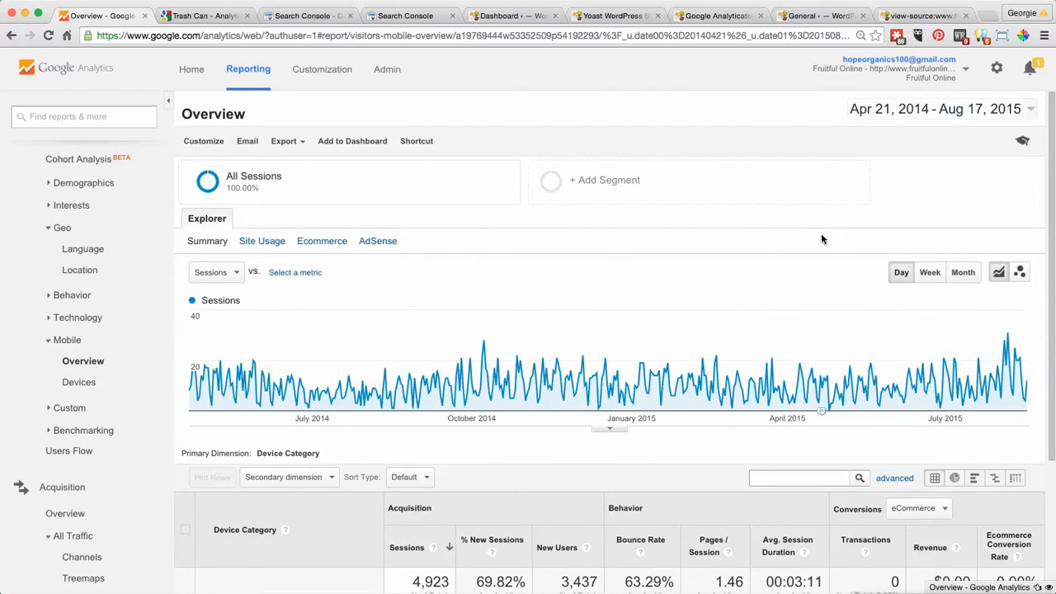
{"action": "left_click", "coordinate": [961, 275]}
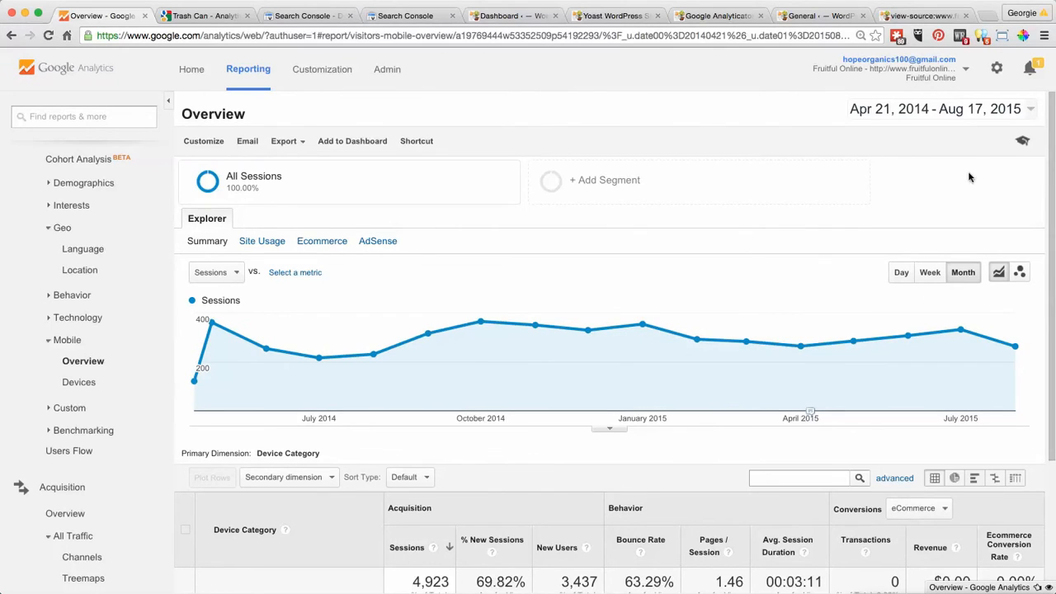
{"action": "left_click", "coordinate": [949, 109]}
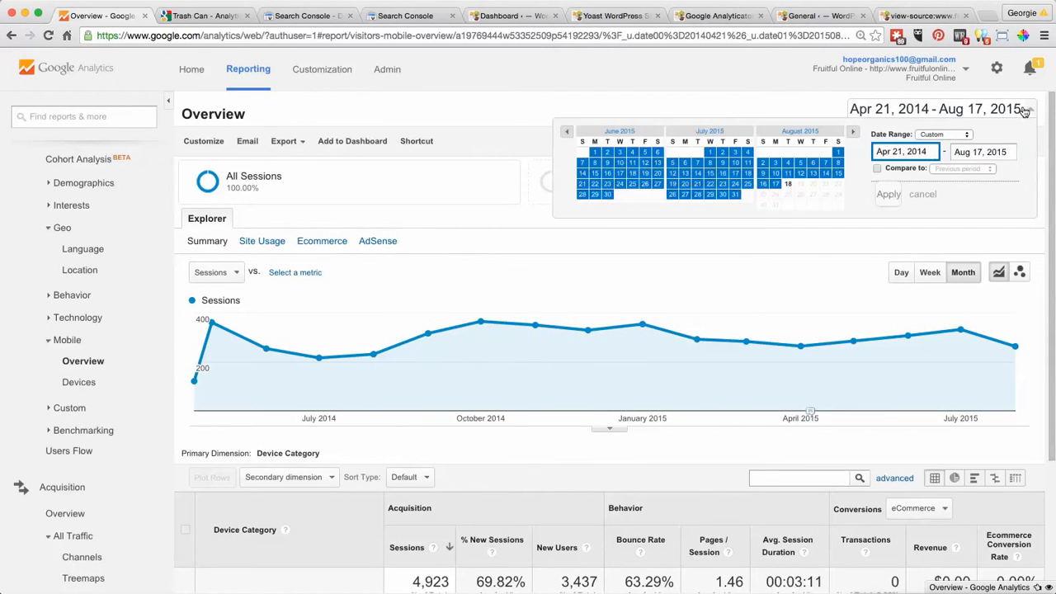
{"action": "left_click", "coordinate": [899, 153]}
{"action": "key", "text": "BackSpace"}
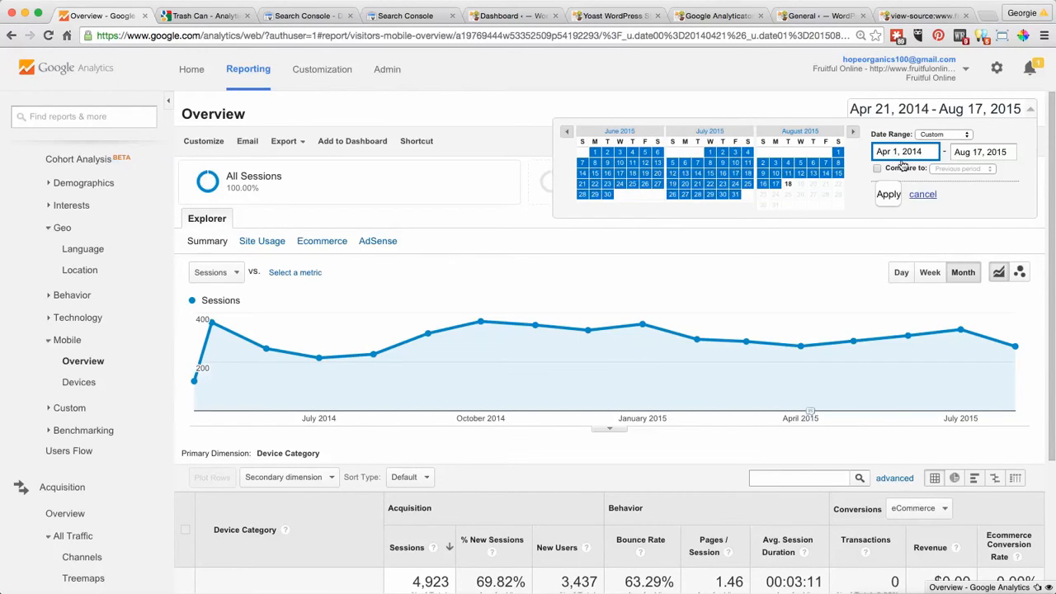
{"action": "left_click", "coordinate": [887, 196]}
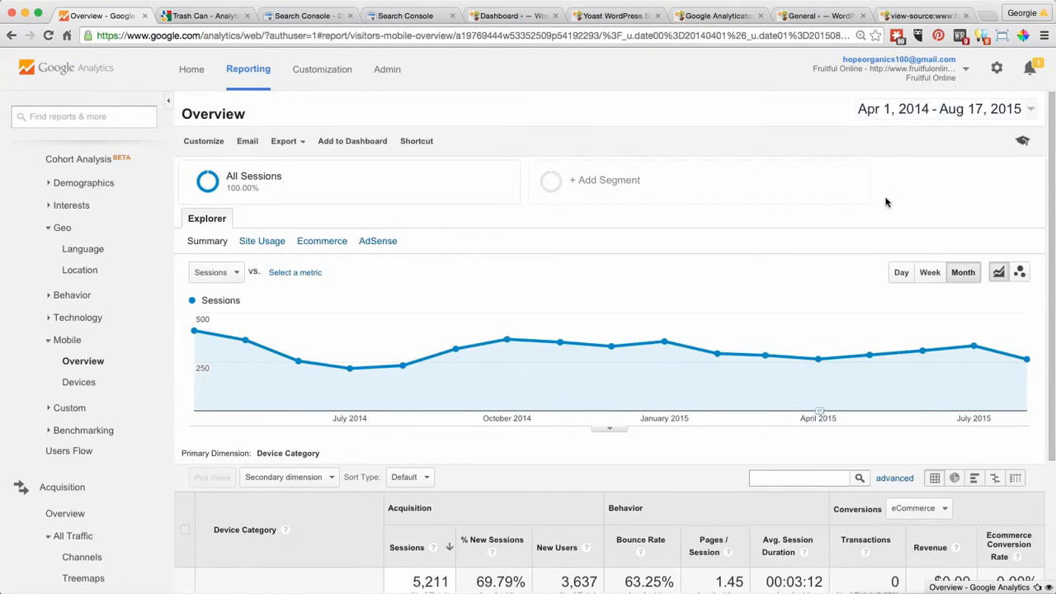
- Examine the share of sessions, bounce rate and session duration for each device category over the extended date range
{"action": "scroll", "coordinate": [887, 202], "scroll_direction": "down", "scroll_amount": 1}
{"action": "scroll", "coordinate": [887, 202], "scroll_direction": "down", "scroll_amount": 4}
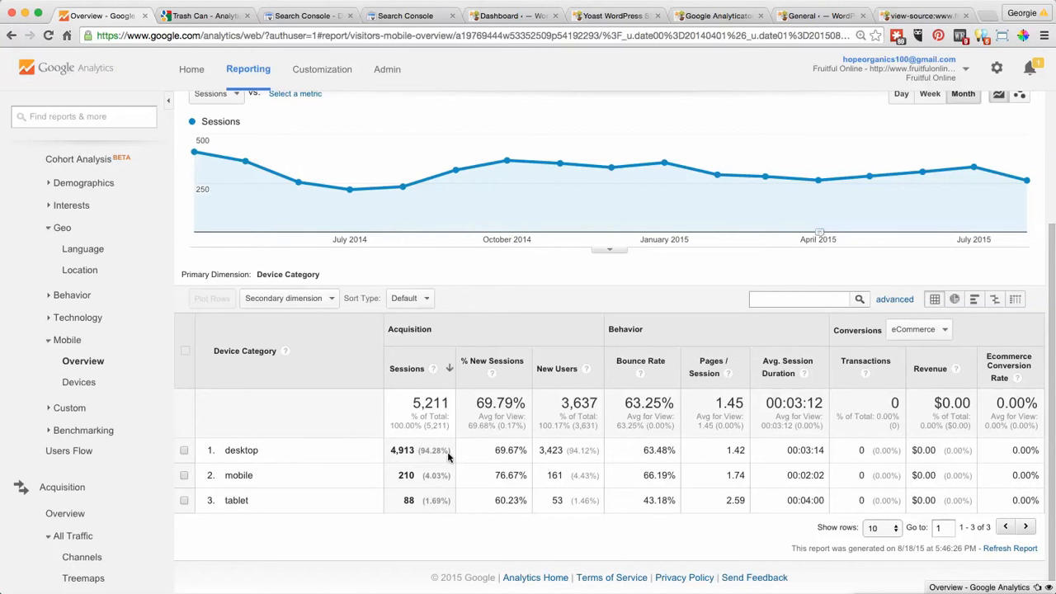
{"action": "scroll", "coordinate": [486, 456], "scroll_direction": "up", "scroll_amount": 1}
{"action": "scroll", "coordinate": [486, 455], "scroll_direction": "up", "scroll_amount": 2}
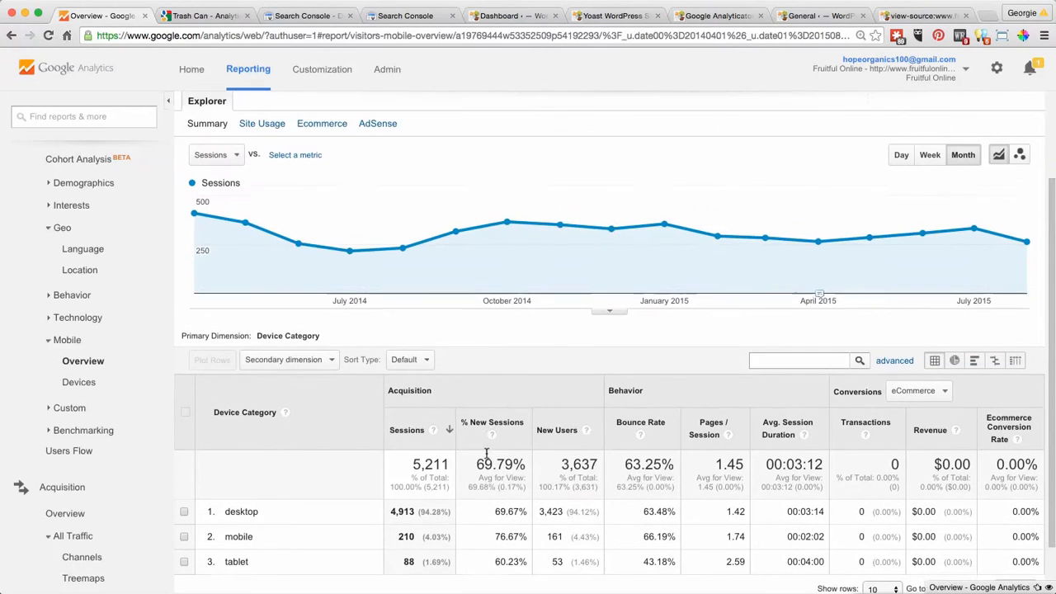
{"action": "scroll", "coordinate": [487, 413], "scroll_direction": "down", "scroll_amount": 3}
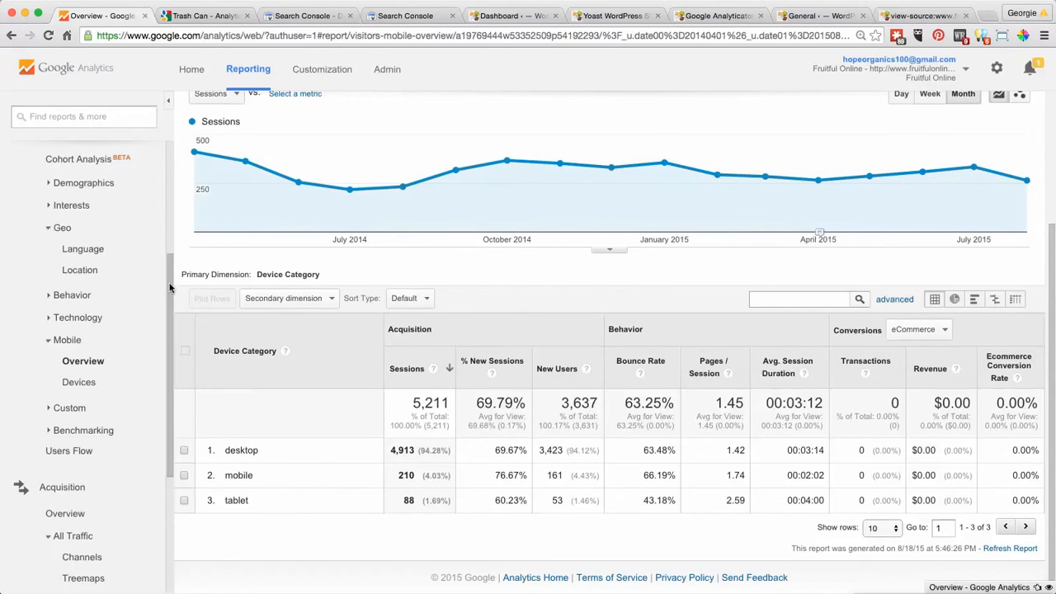
- Open the Browser & OS technology report and examine the metrics of the ten listed browsers
{"action": "scroll", "coordinate": [170, 280], "scroll_direction": "up", "scroll_amount": 2}
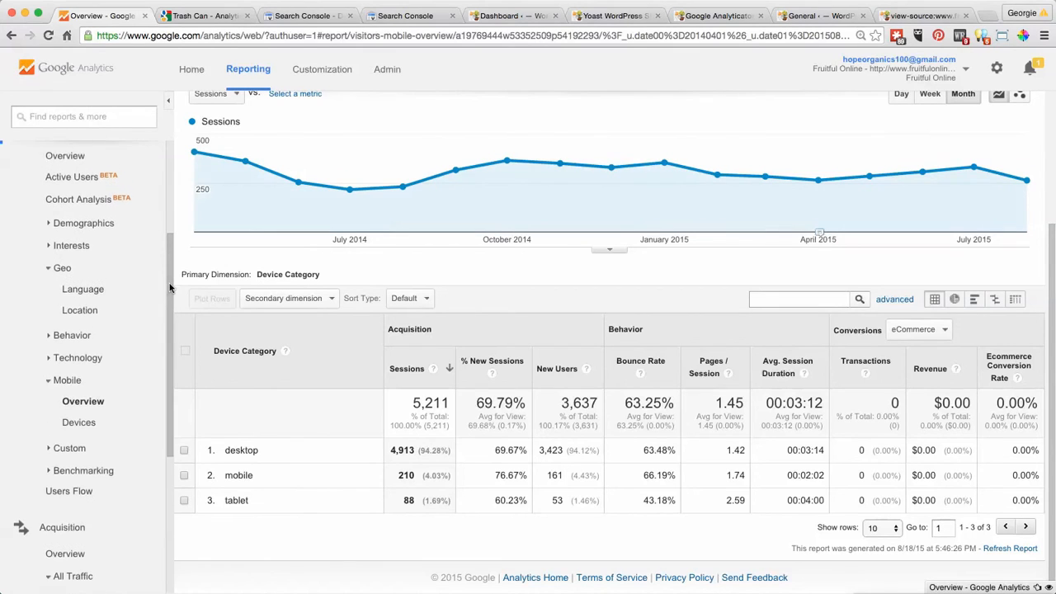
{"action": "left_click", "coordinate": [86, 367]}
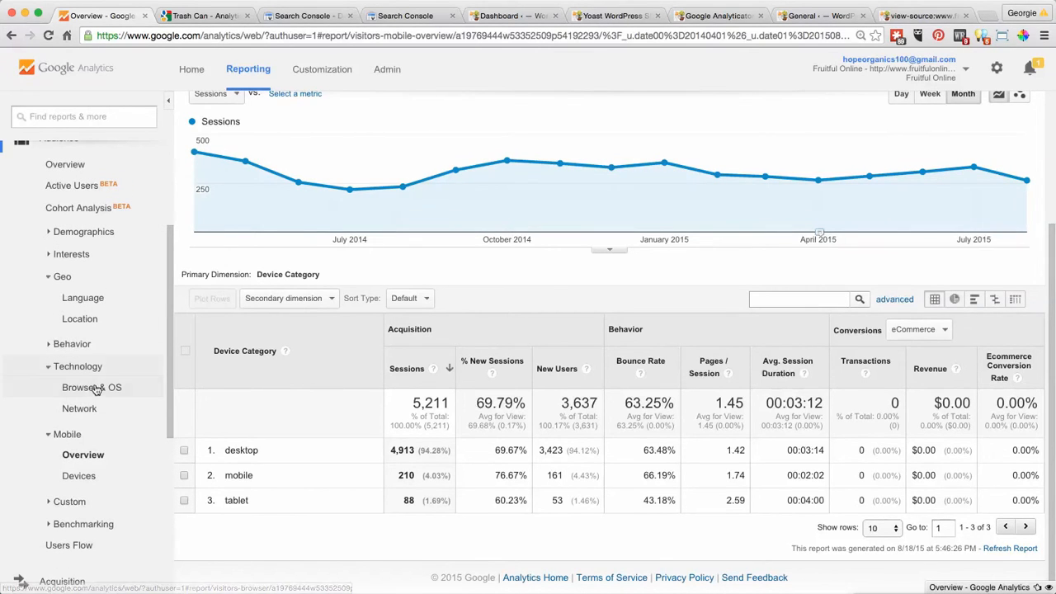
{"action": "left_click", "coordinate": [92, 389]}
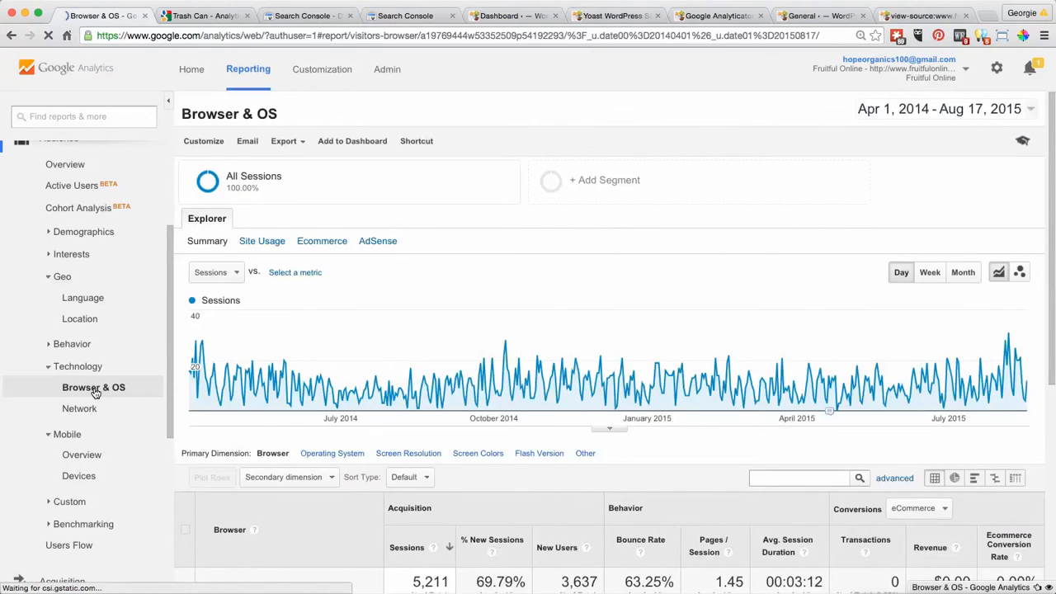
{"action": "scroll", "coordinate": [578, 412], "scroll_direction": "down", "scroll_amount": 5}
{"action": "scroll", "coordinate": [578, 413], "scroll_direction": "down", "scroll_amount": 1}
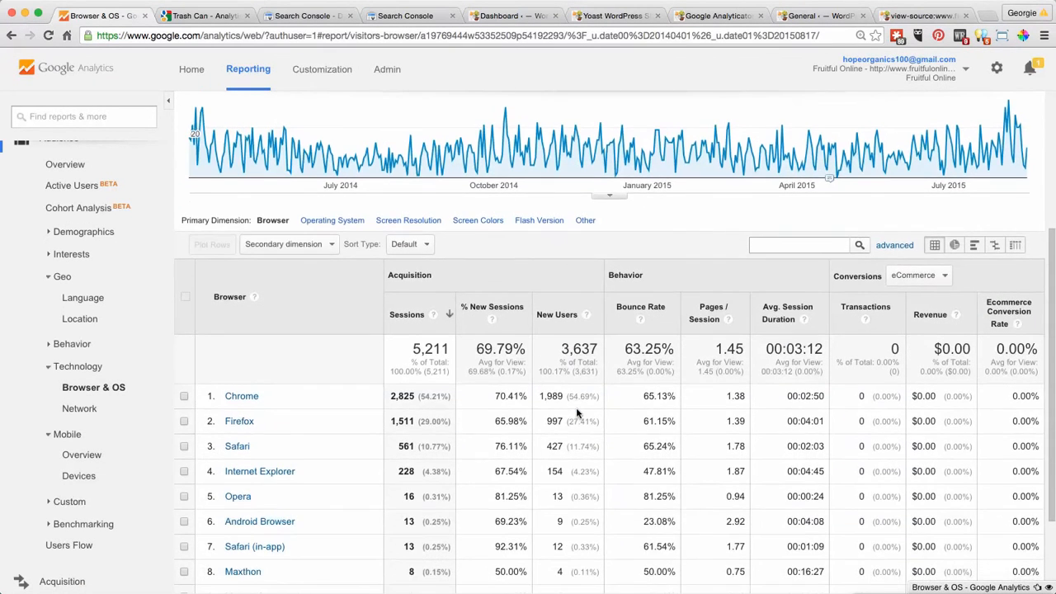
{"action": "scroll", "coordinate": [578, 412], "scroll_direction": "down", "scroll_amount": 4}
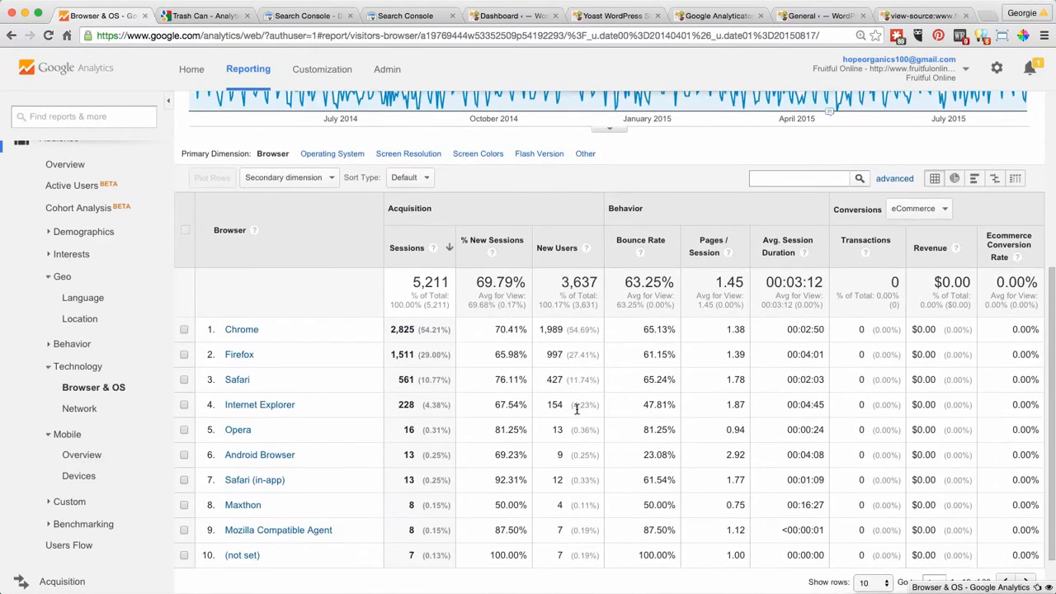
- View the breakdown of Chrome sessions by browser version and return to the list of all browsers
{"action": "scroll", "coordinate": [576, 408], "scroll_direction": "up", "scroll_amount": 1}
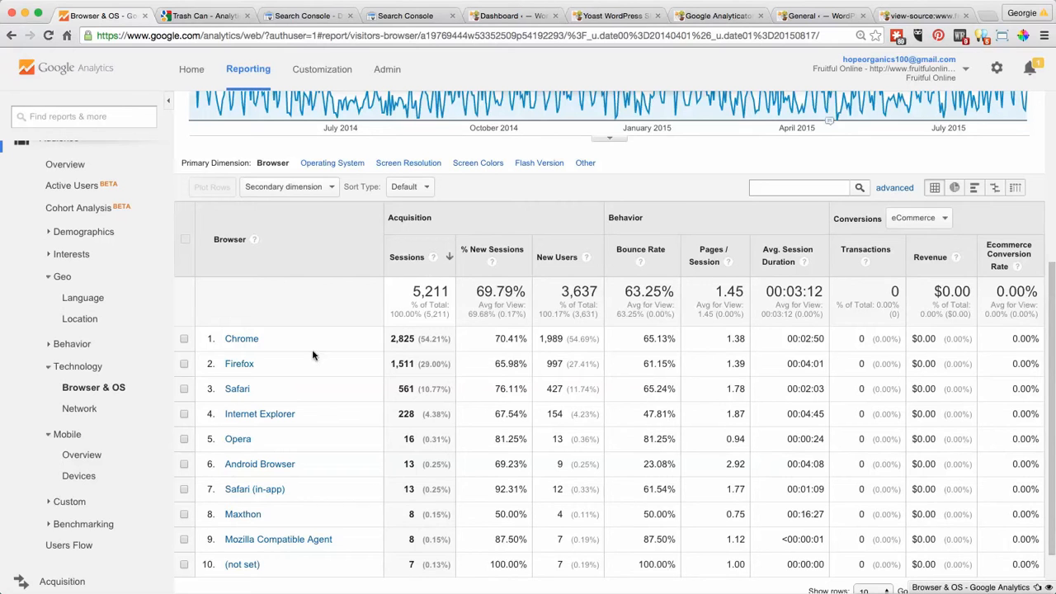
{"action": "left_click", "coordinate": [239, 339]}
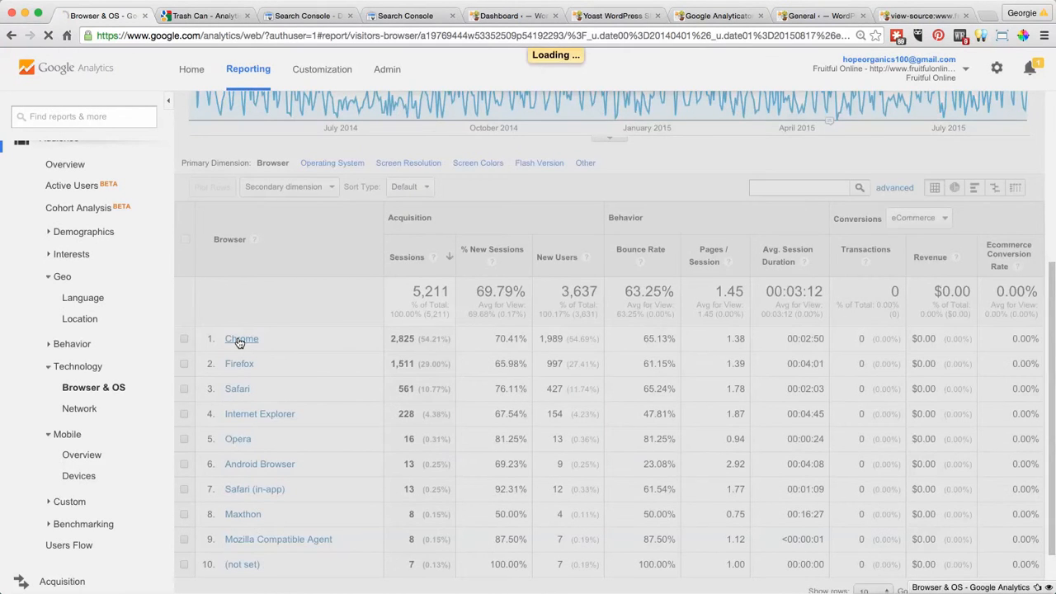
{"action": "scroll", "coordinate": [457, 326], "scroll_direction": "down", "scroll_amount": 5}
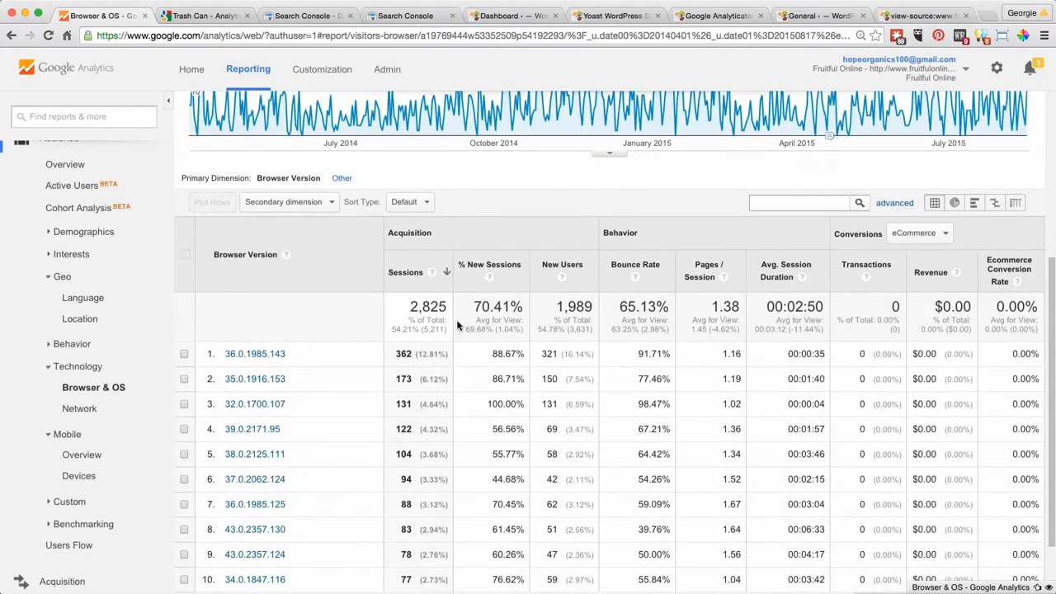
{"action": "left_click", "coordinate": [12, 37]}
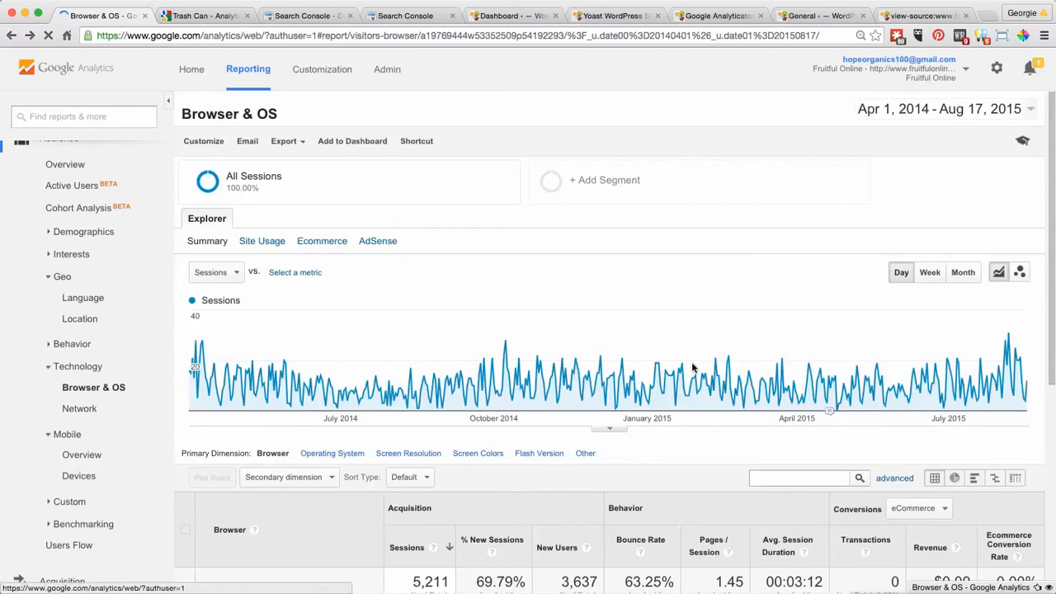
{"action": "scroll", "coordinate": [771, 318], "scroll_direction": "down", "scroll_amount": 6}
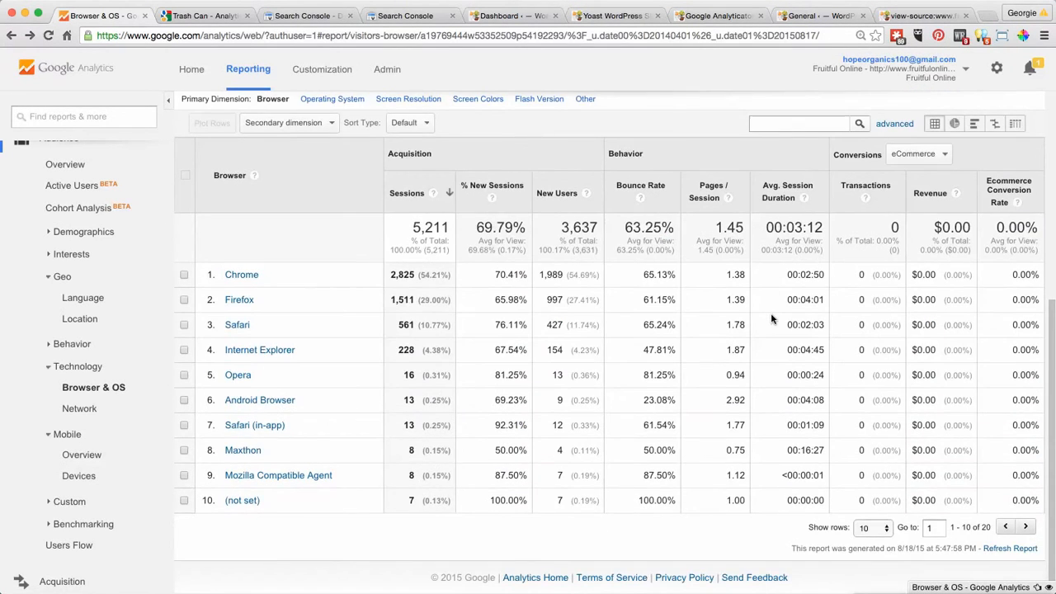
{"action": "scroll", "coordinate": [772, 318], "scroll_direction": "up", "scroll_amount": 1}
{"action": "scroll", "coordinate": [770, 313], "scroll_direction": "up", "scroll_amount": 1}
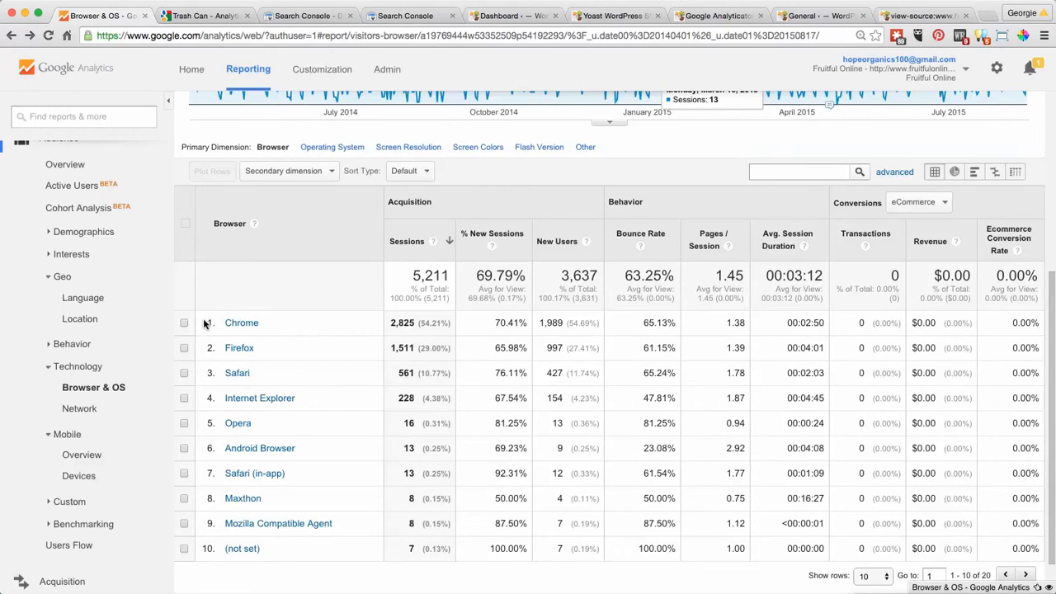
- Open the Network technology report and examine the metrics of the listed service providers
{"action": "left_click", "coordinate": [91, 410]}
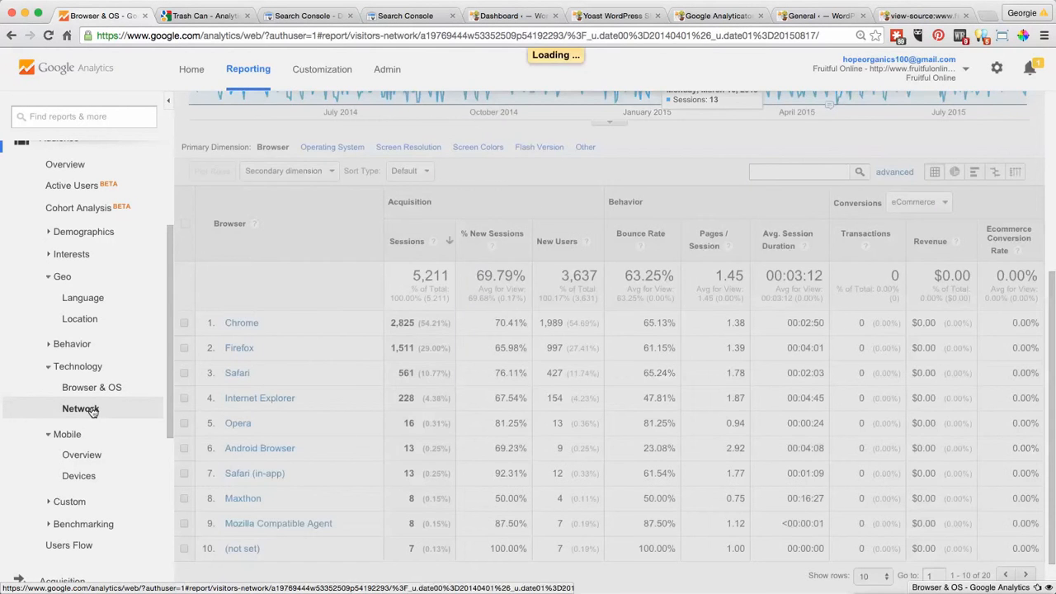
{"action": "scroll", "coordinate": [515, 334], "scroll_direction": "down", "scroll_amount": 5}
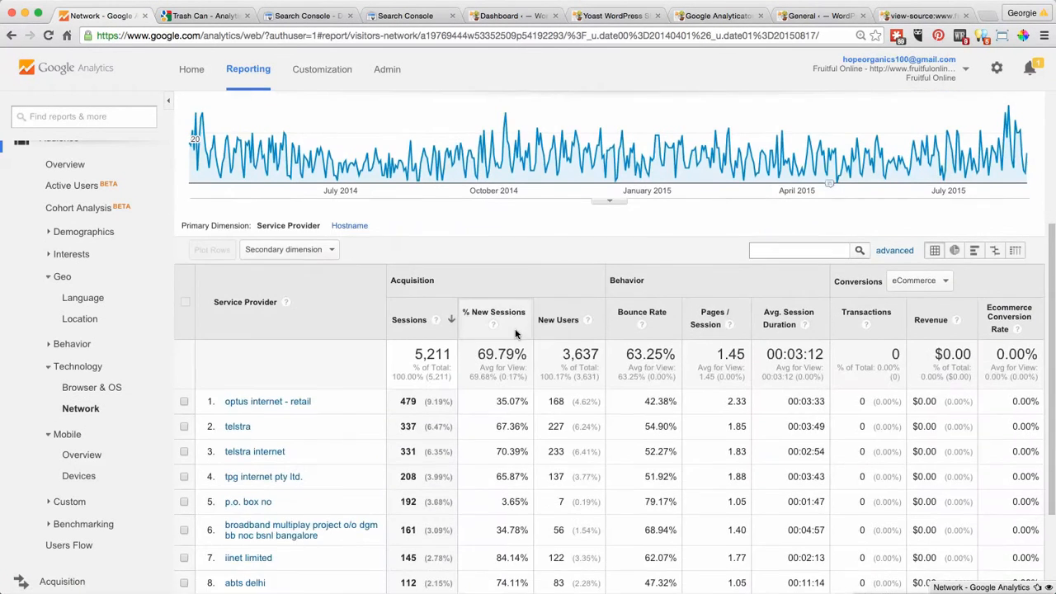
{"action": "scroll", "coordinate": [516, 334], "scroll_direction": "down", "scroll_amount": 1}
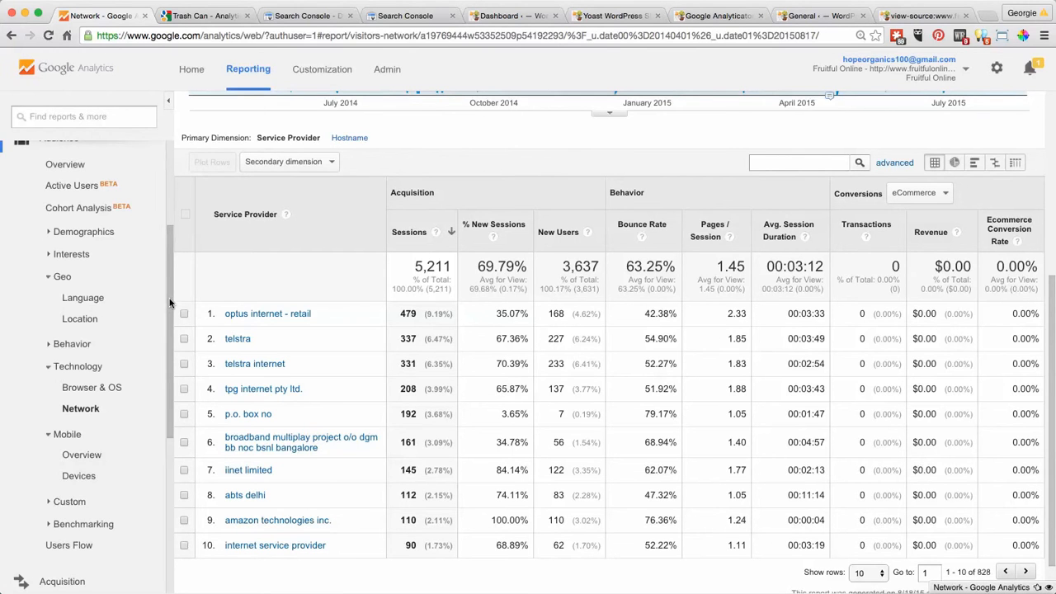
{"action": "scroll", "coordinate": [165, 304], "scroll_direction": "down", "scroll_amount": 8}
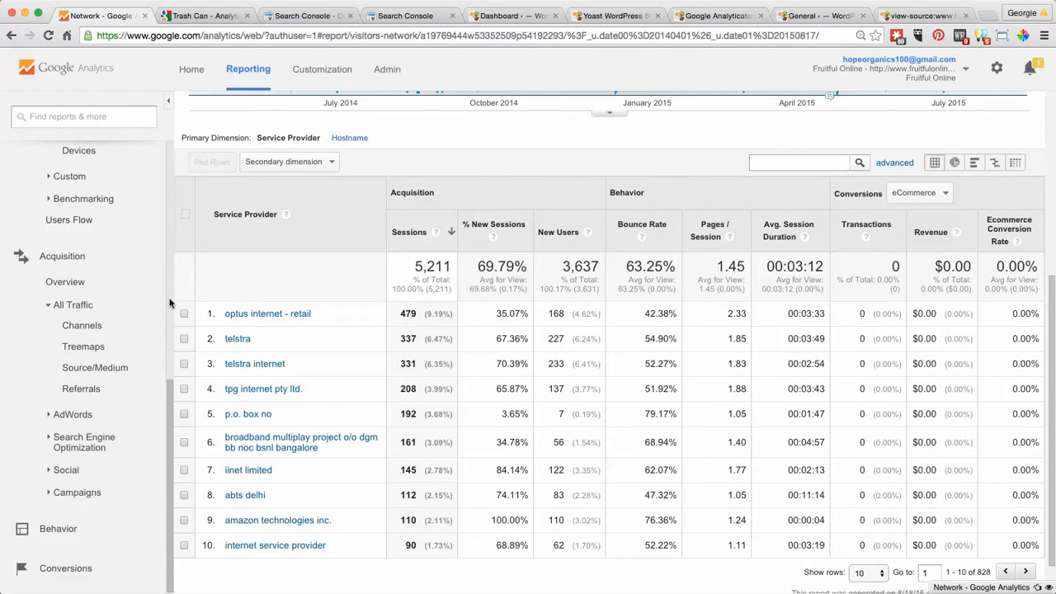
{"action": "scroll", "coordinate": [169, 304], "scroll_direction": "up", "scroll_amount": 3}
{"action": "scroll", "coordinate": [170, 304], "scroll_direction": "down", "scroll_amount": 3}
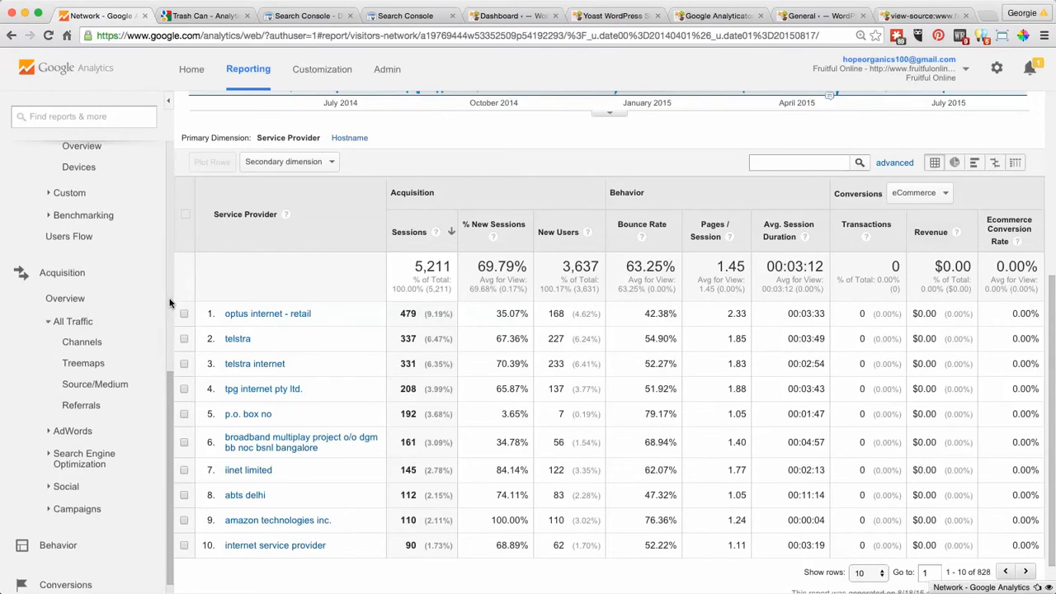
{"action": "scroll", "coordinate": [170, 304], "scroll_direction": "down", "scroll_amount": 1}
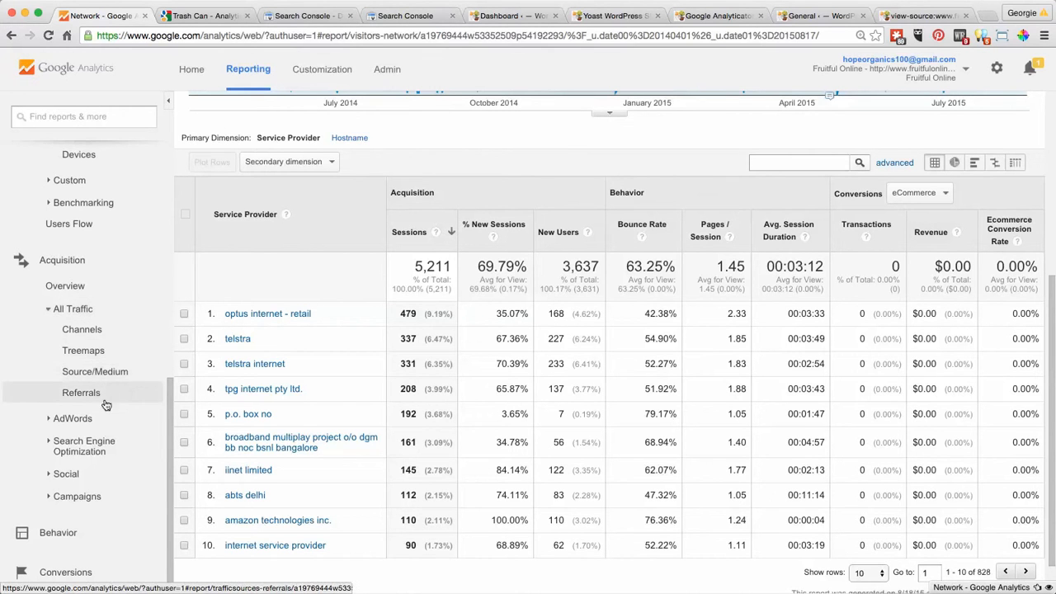
- Return to the Mobile Overview report for Apr 21, 2014 - Aug 17, 2015 plotted by day and view its device categories
{"action": "left_click", "coordinate": [11, 37]}
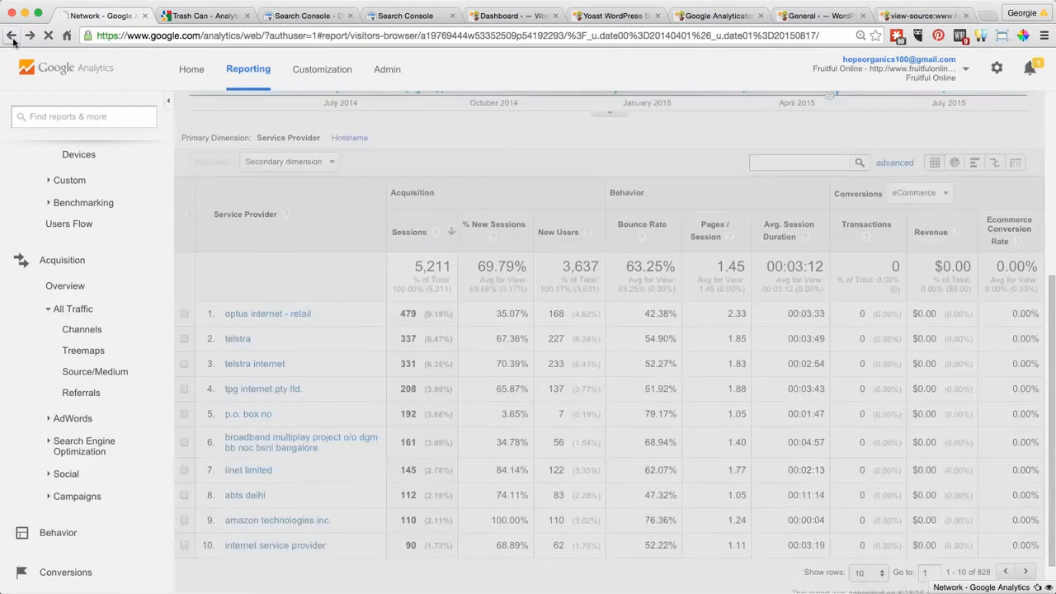
{"action": "left_click", "coordinate": [11, 37]}
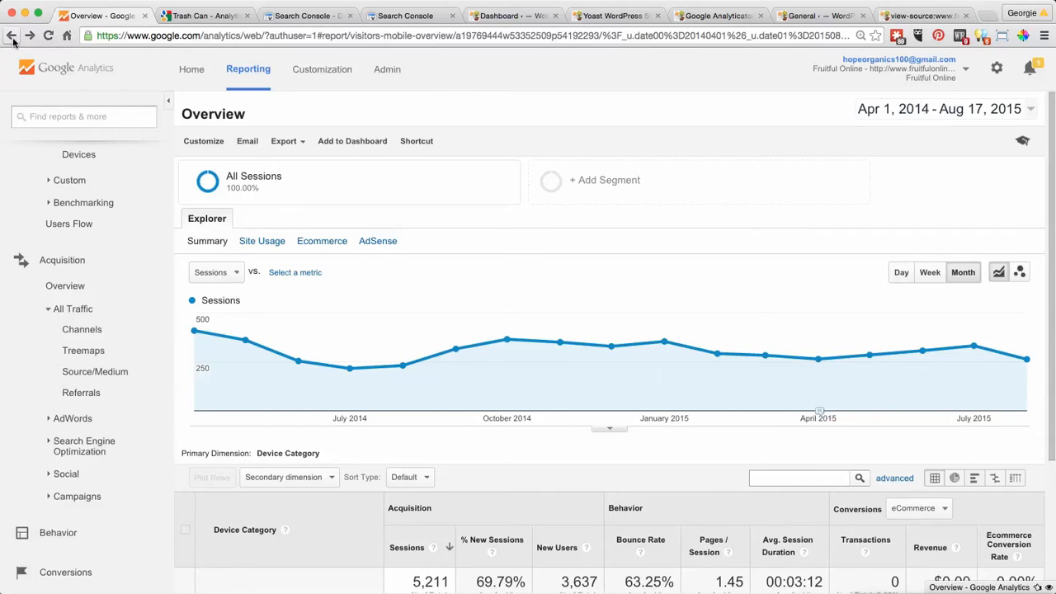
{"action": "left_click", "coordinate": [12, 37]}
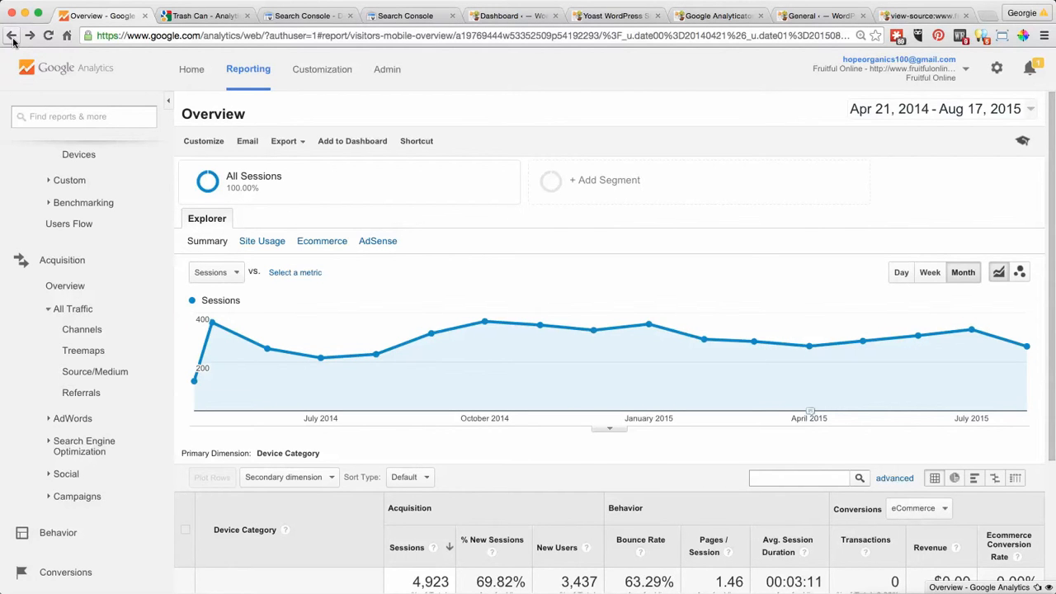
{"action": "left_click", "coordinate": [12, 38]}
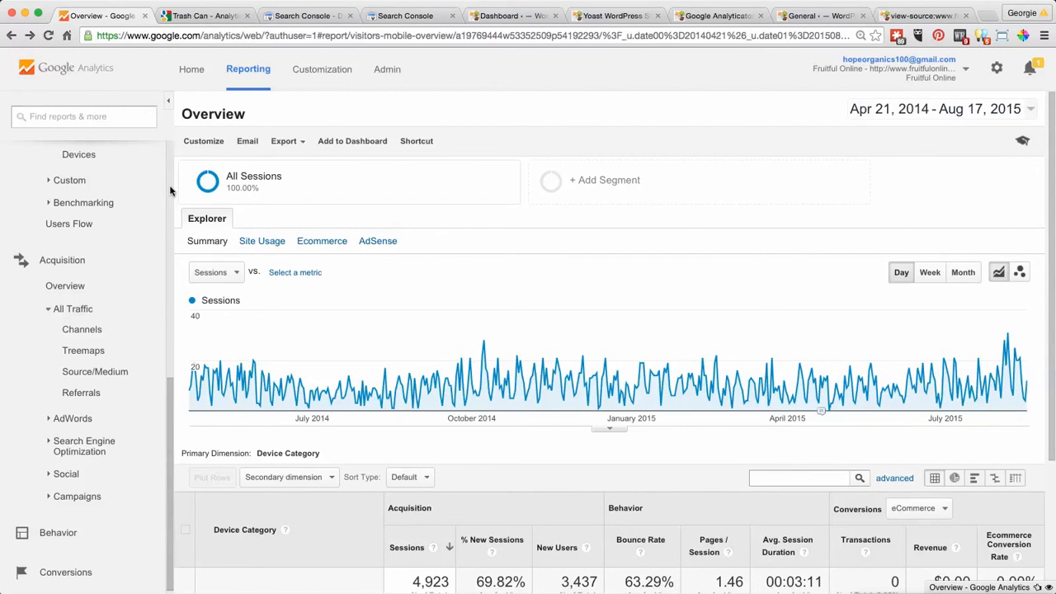
{"action": "scroll", "coordinate": [170, 190], "scroll_direction": "down", "scroll_amount": 1}
{"action": "scroll", "coordinate": [171, 190], "scroll_direction": "up", "scroll_amount": 8}
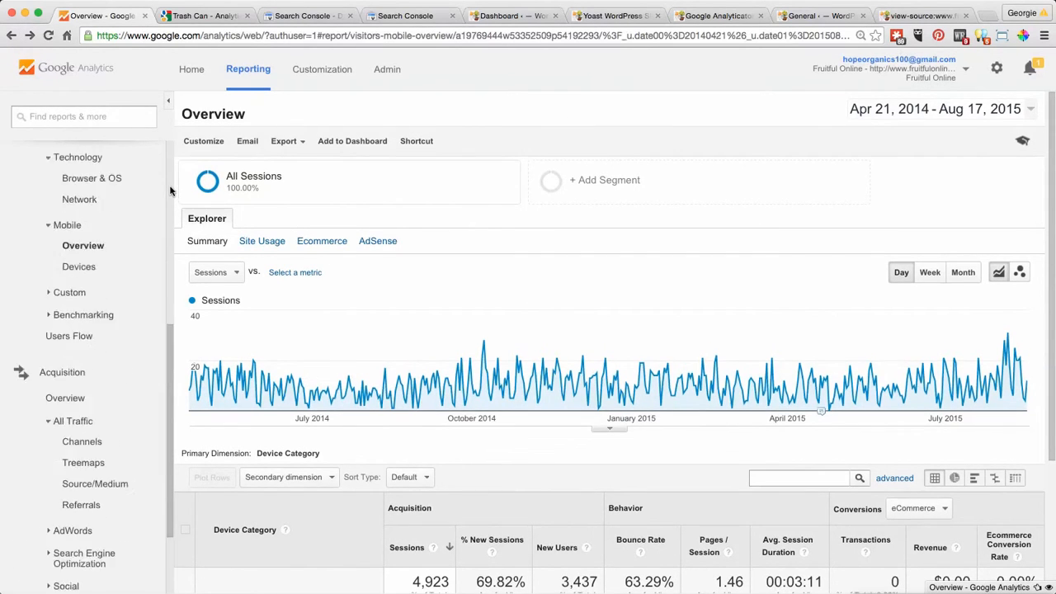
{"action": "scroll", "coordinate": [651, 264], "scroll_direction": "down", "scroll_amount": 2}
{"action": "scroll", "coordinate": [664, 271], "scroll_direction": "down", "scroll_amount": 2}
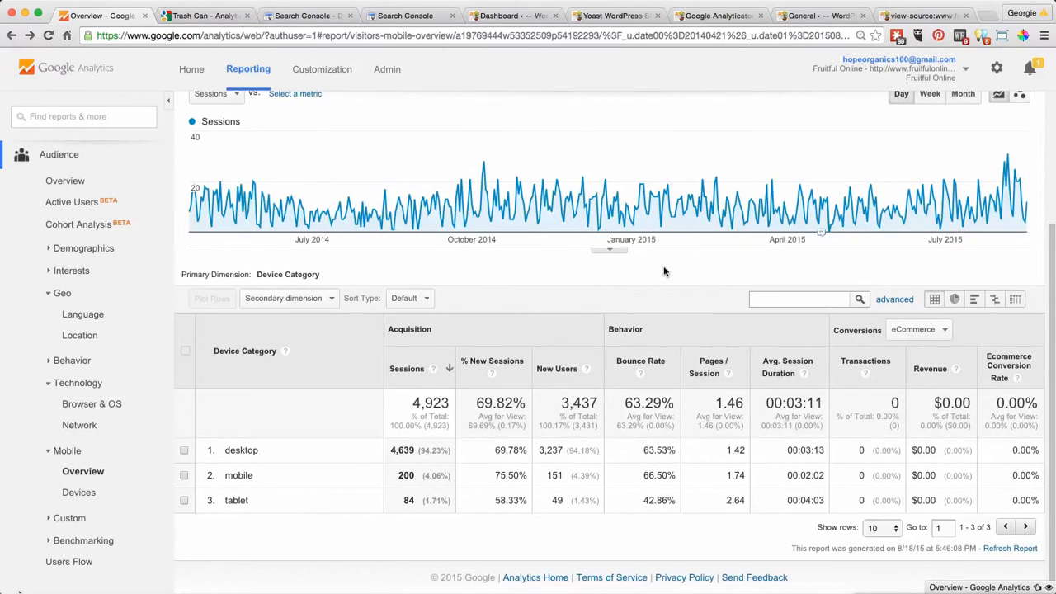
- Return to the Organic Search channel report comparing Apr 21 - Aug 17, 2015 with Dec 23, 2014 - Apr 20, 2015 and break it down by landing page
{"action": "left_click", "coordinate": [12, 35]}
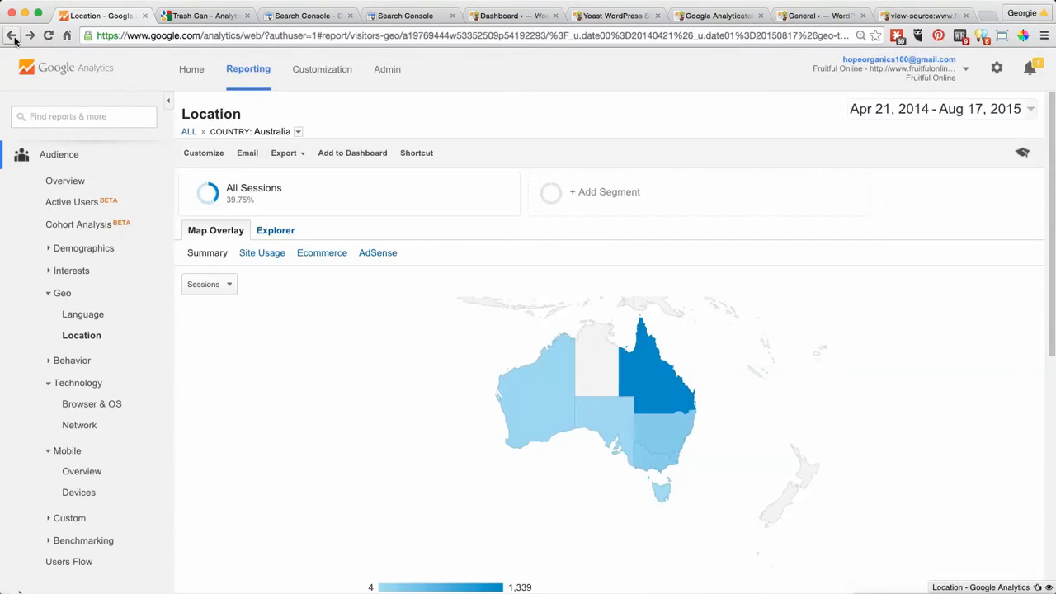
{"action": "left_click", "coordinate": [12, 35]}
{"action": "left_click", "coordinate": [11, 36]}
{"action": "left_click", "coordinate": [12, 35]}
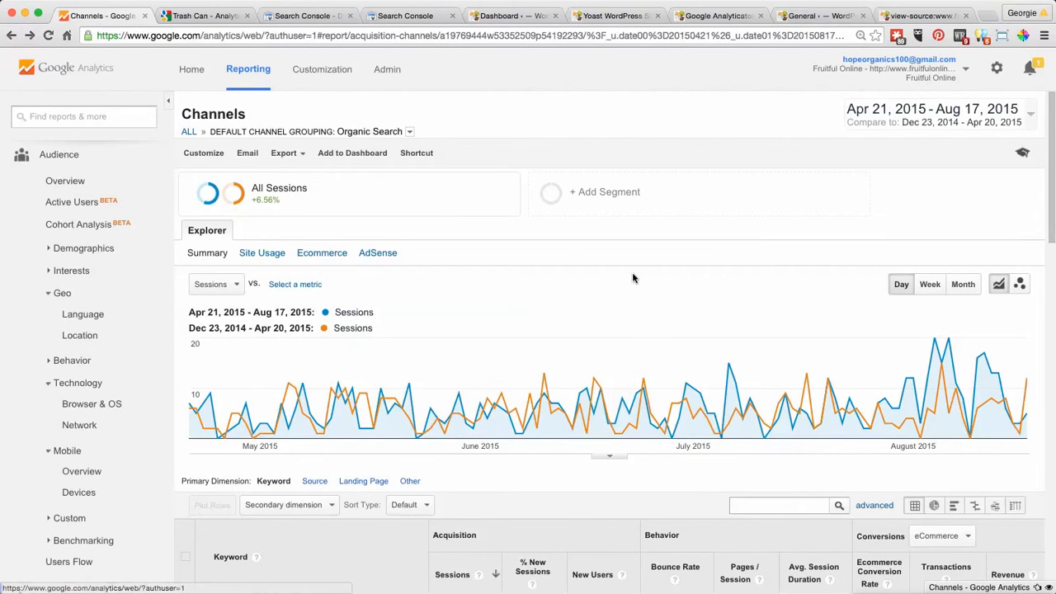
{"action": "scroll", "coordinate": [632, 276], "scroll_direction": "down", "scroll_amount": 3}
{"action": "scroll", "coordinate": [632, 277], "scroll_direction": "down", "scroll_amount": 1}
{"action": "left_click", "coordinate": [365, 271]}
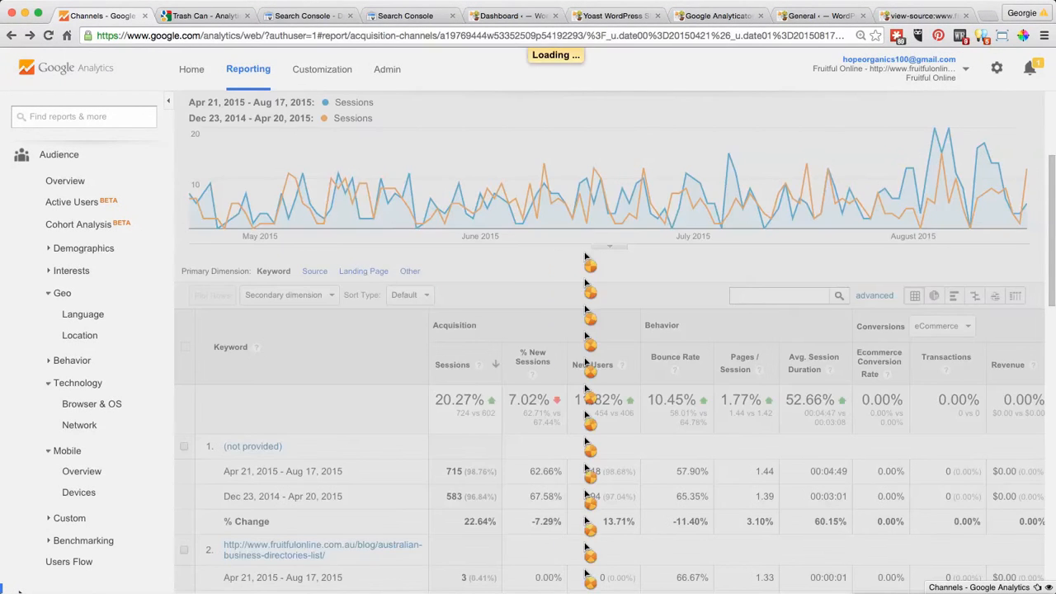
- Examine the sessions, bounce rate and session duration changes of the organic landing pages between the two compared periods
{"action": "scroll", "coordinate": [584, 257], "scroll_direction": "down", "scroll_amount": 4}
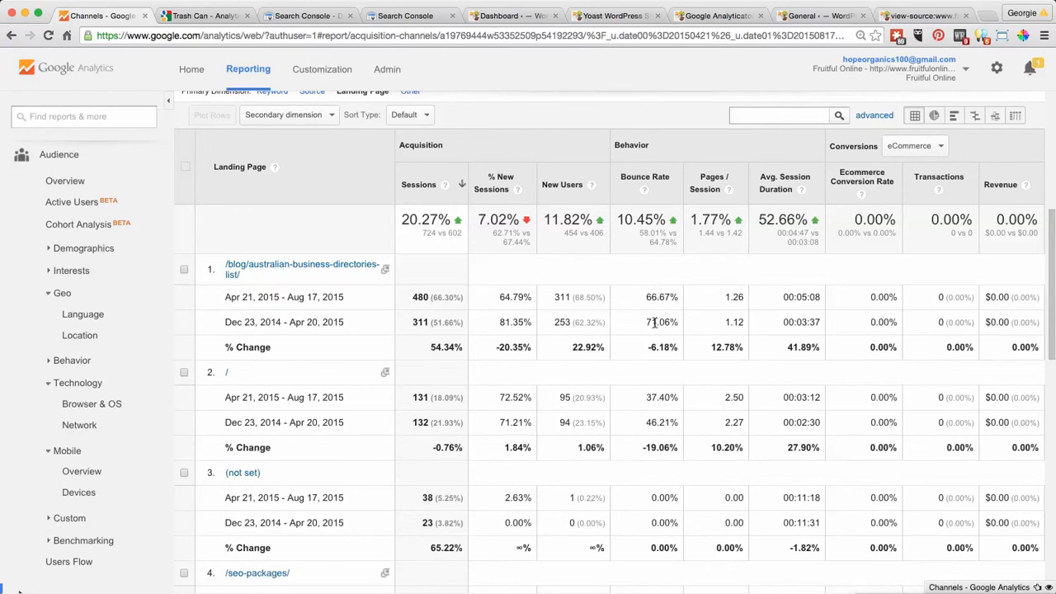
{"action": "scroll", "coordinate": [697, 364], "scroll_direction": "down", "scroll_amount": 3}
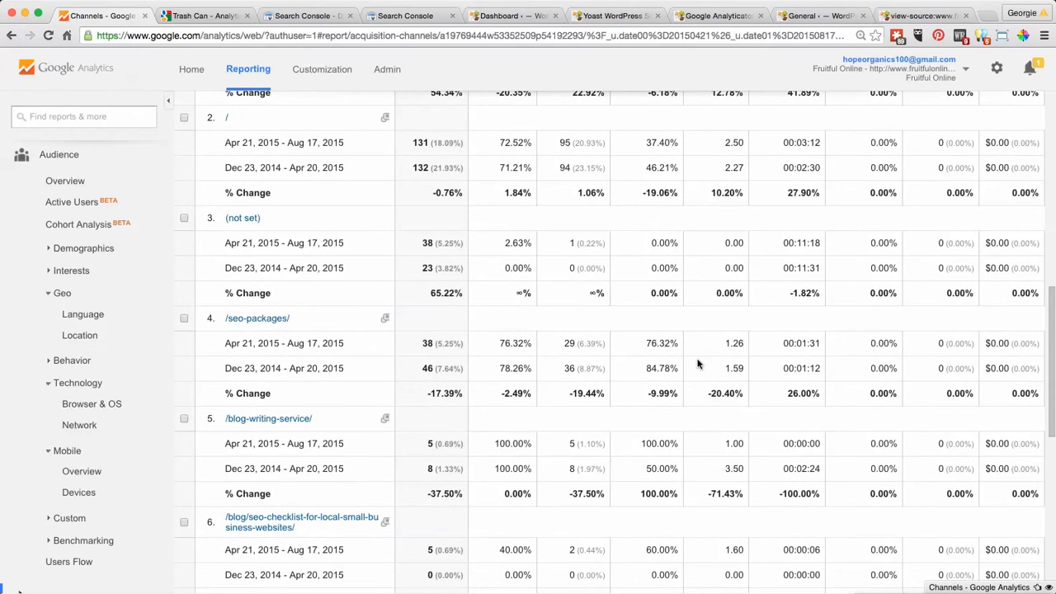
{"action": "scroll", "coordinate": [697, 364], "scroll_direction": "up", "scroll_amount": 3}
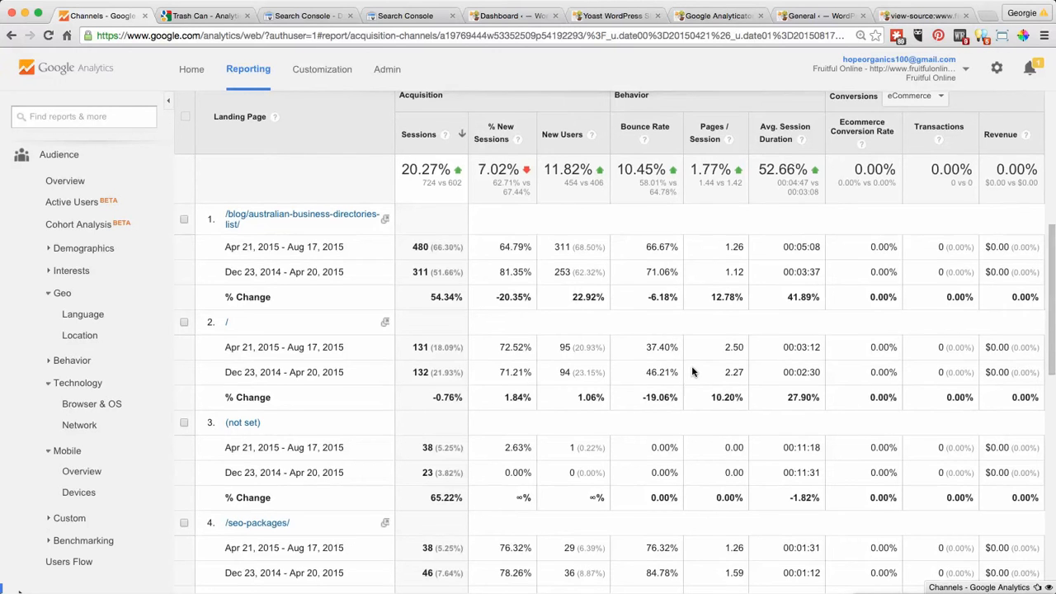
{"action": "scroll", "coordinate": [691, 371], "scroll_direction": "up", "scroll_amount": 5}
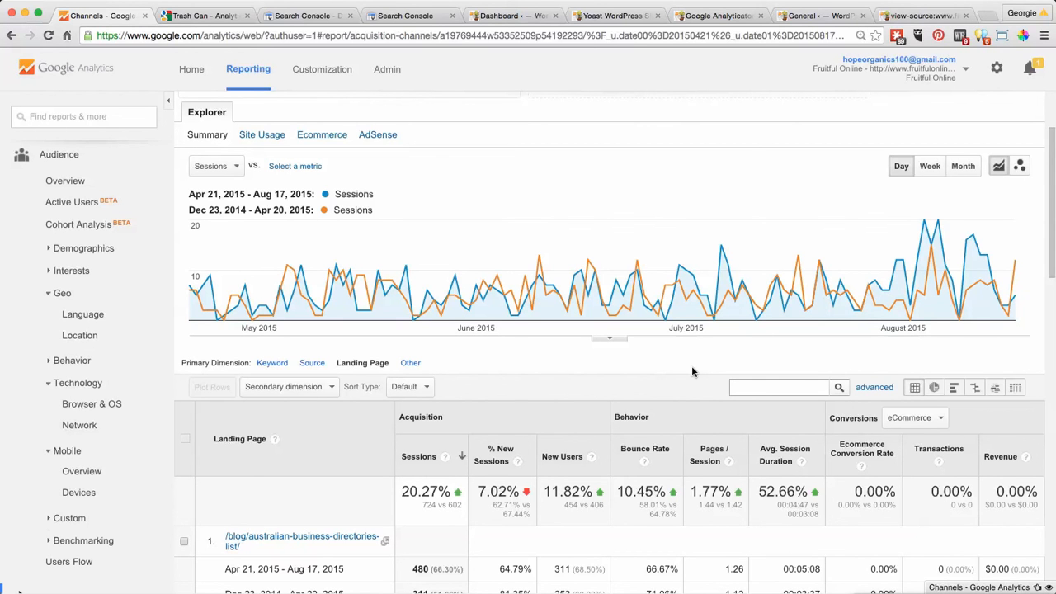
{"action": "scroll", "coordinate": [691, 366], "scroll_direction": "down", "scroll_amount": 5}
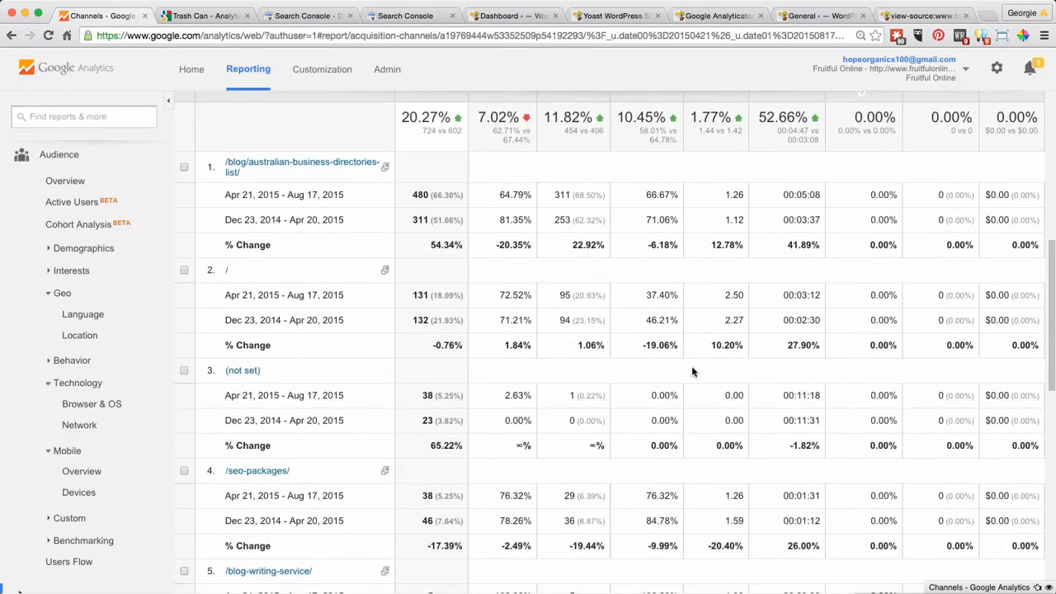